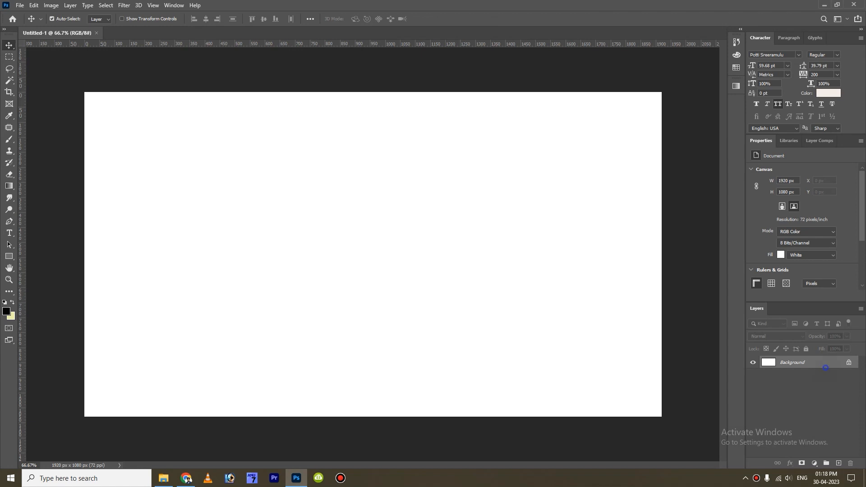
- Convert the white background to a regular layer and open the hand-holding-phone PNG and the sunset kicking photo from the PROJECT 92 folder
{"action": "key", "text": "Return"}
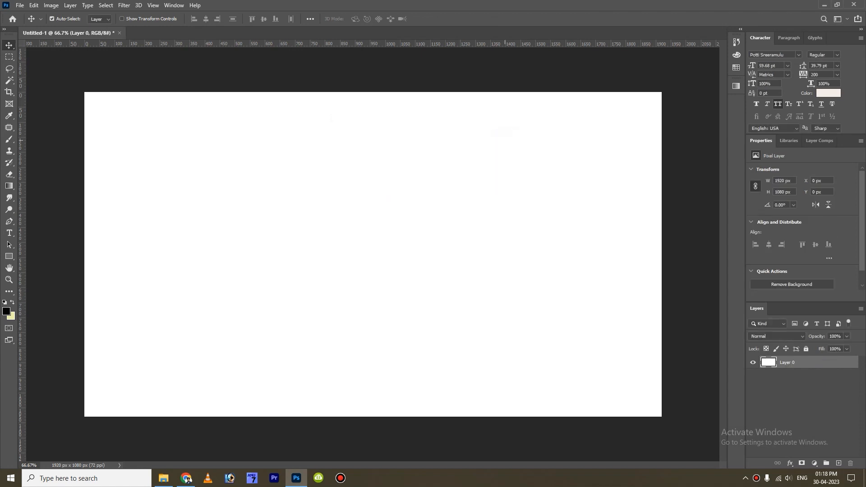
{"action": "left_click", "coordinate": [164, 478]}
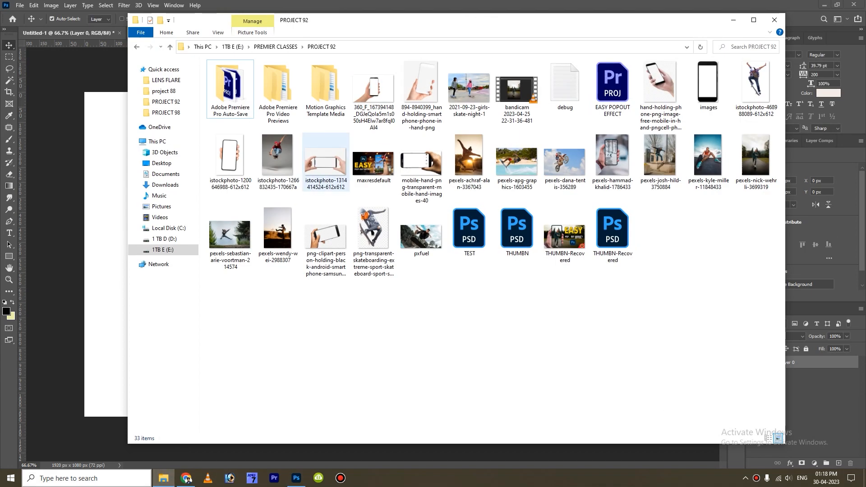
{"action": "left_click", "coordinate": [277, 234], "text": "ctrl"}
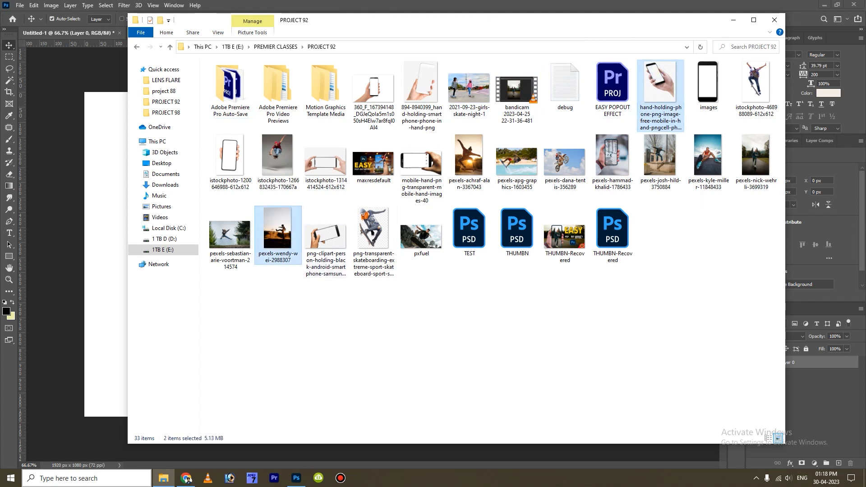
{"action": "left_click_drag", "start_coordinate": [455, 20], "coordinate": [424, 148]}
{"action": "left_click_drag", "start_coordinate": [626, 210], "coordinate": [470, 35]}
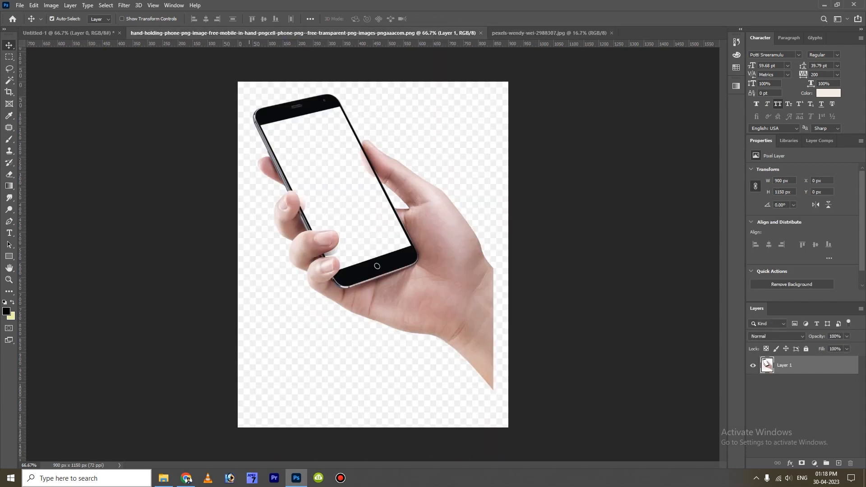
- Select the checkered area around the hand and phone, refining the edges and including the gap below the thumb with Quick Selection
{"action": "key", "text": "w"}
{"action": "left_click", "coordinate": [430, 110]}
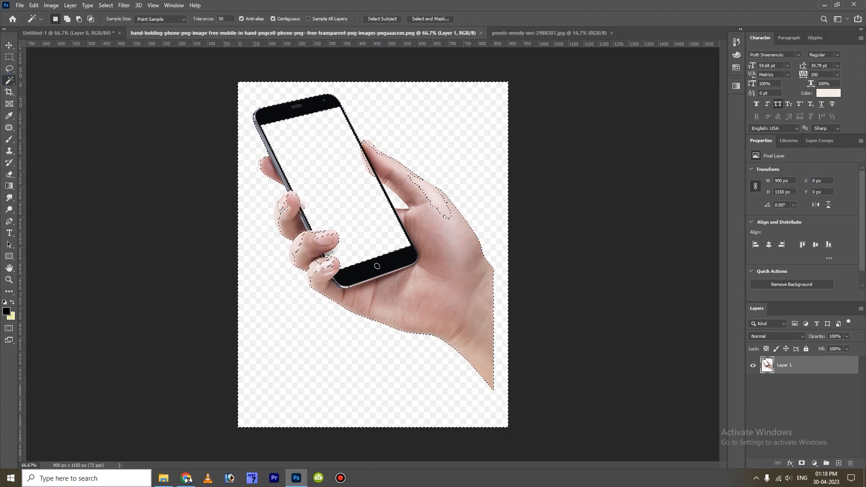
{"action": "right_click", "coordinate": [9, 81]}
{"action": "left_click", "coordinate": [43, 89]}
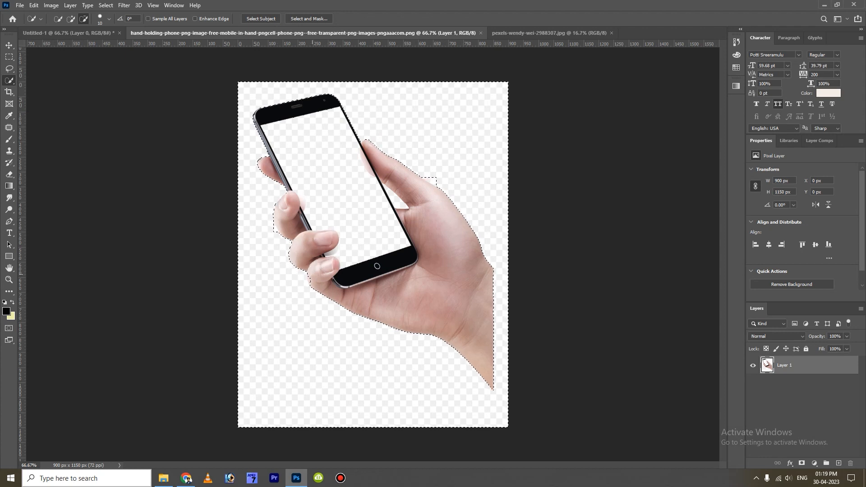
{"action": "key", "text": "alt"}
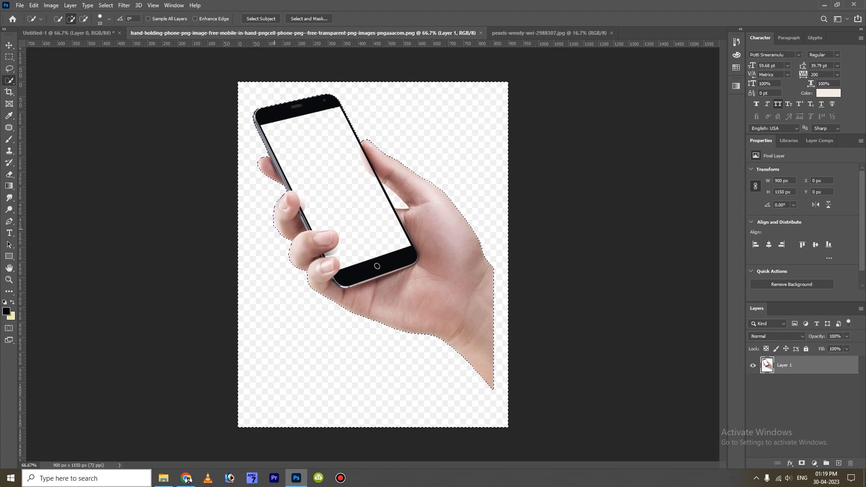
{"action": "key", "text": "alt"}
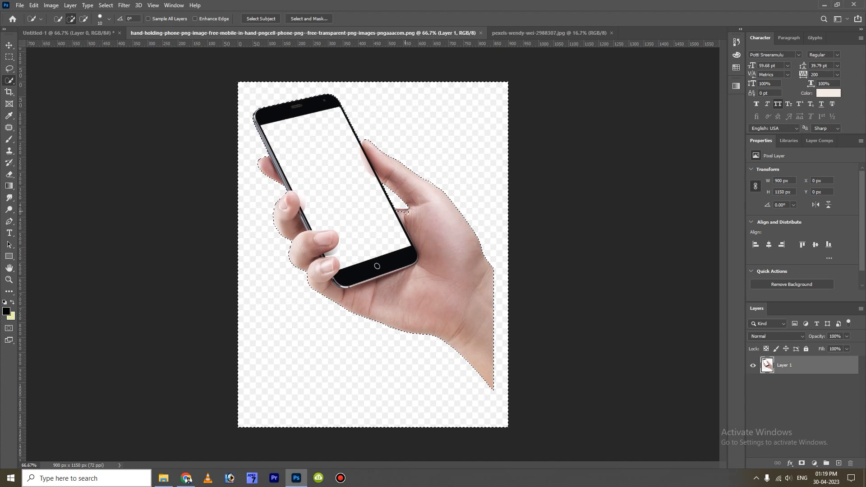
{"action": "key", "text": "alt"}
{"action": "key", "text": "ctrl+j"}
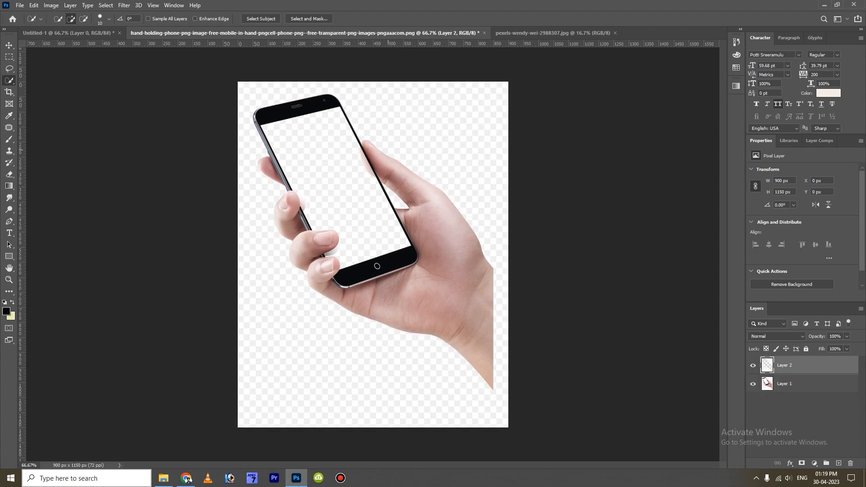
{"action": "left_click", "coordinate": [752, 384]}
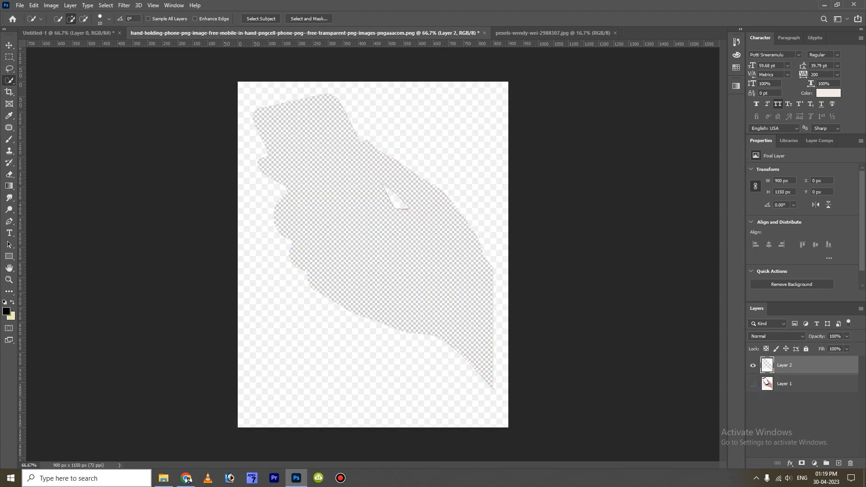
{"action": "left_click", "coordinate": [752, 383]}
{"action": "key", "text": "ctrl+z"}
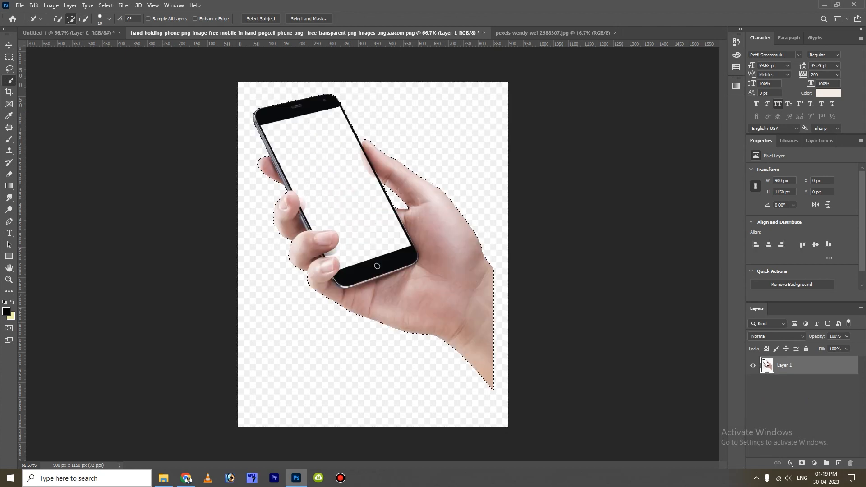
- Invert the selection to copy only the hand and phone onto a new layer, and hide the original layer
{"action": "key", "text": "ctrl+j"}
{"action": "left_click", "coordinate": [752, 384]}
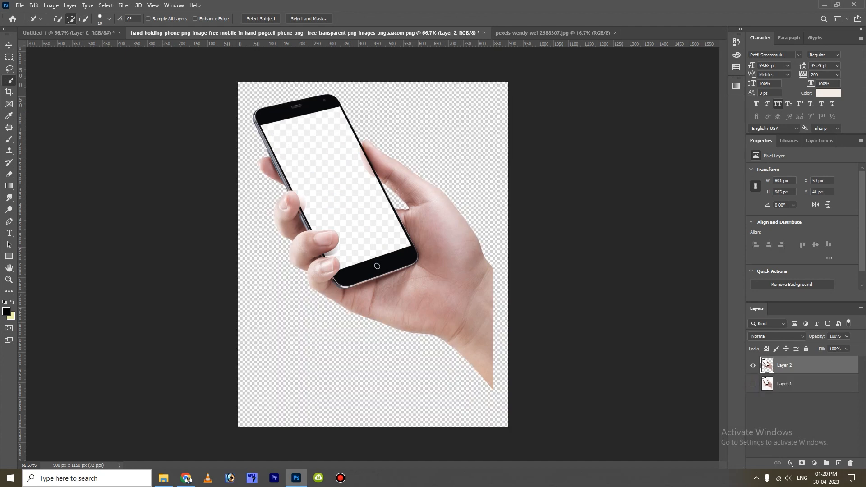
- Place the hand cutout in Untitled-1, rotate it about -50°, and enlarge it so the wrist runs off the canvas edge
{"action": "key", "text": "v"}
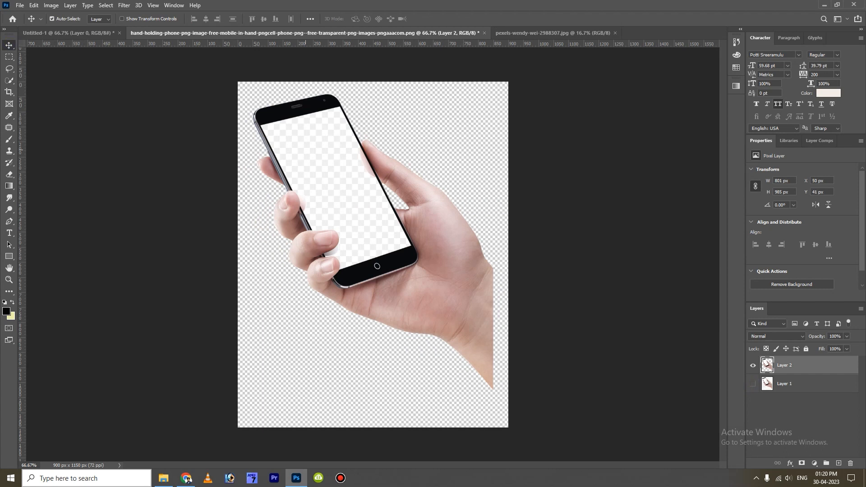
{"action": "left_click_drag", "start_coordinate": [303, 145], "coordinate": [424, 257]}
{"action": "key", "text": "ctrl+t"}
{"action": "left_click_drag", "start_coordinate": [554, 99], "coordinate": [387, 56]}
{"action": "left_click_drag", "start_coordinate": [615, 257], "coordinate": [802, 257]}
{"action": "left_click_drag", "start_coordinate": [552, 250], "coordinate": [531, 299]}
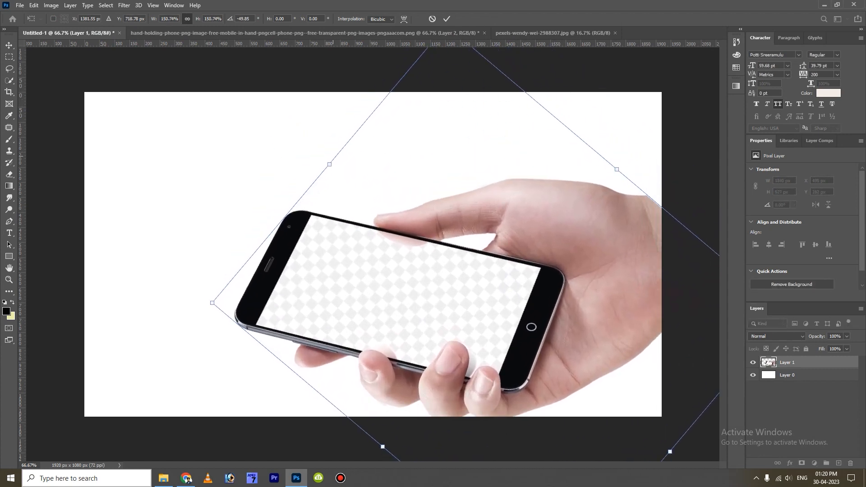
{"action": "left_click_drag", "start_coordinate": [329, 164], "coordinate": [276, 119]}
{"action": "left_click_drag", "start_coordinate": [317, 184], "coordinate": [385, 183]}
{"action": "left_click", "coordinate": [446, 18]}
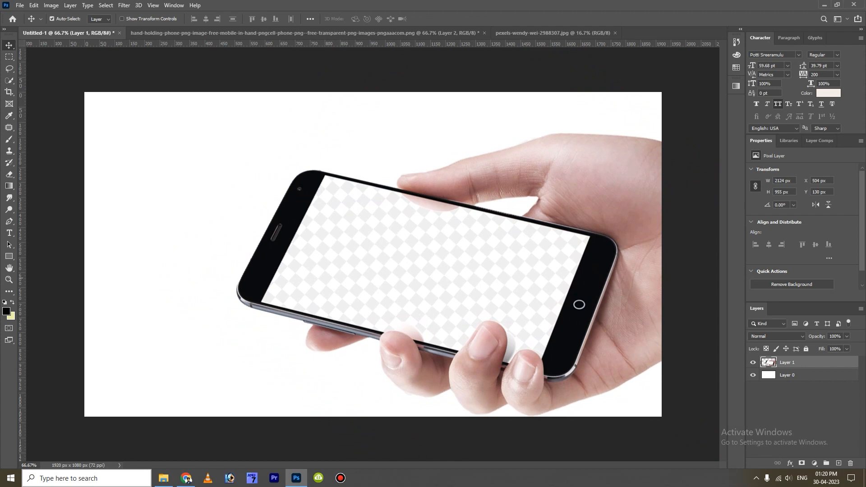
- Select the checkered phone screen with Quick Selection, excluding the fingers, and copy it onto its own layer
{"action": "key", "text": "w"}
{"action": "mouse_move", "coordinate": [331, 187]}
{"action": "left_mouse_down"}
{"action": "mouse_move", "coordinate": [381, 199]}
{"action": "mouse_move", "coordinate": [318, 197]}
{"action": "mouse_move", "coordinate": [279, 293]}
{"action": "mouse_move", "coordinate": [449, 270]}
{"action": "left_mouse_up"}
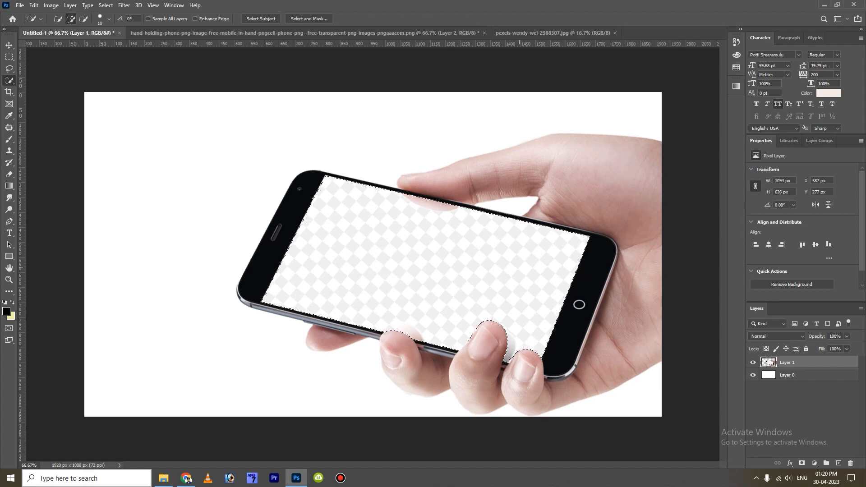
{"action": "key", "text": "ctrl+j"}
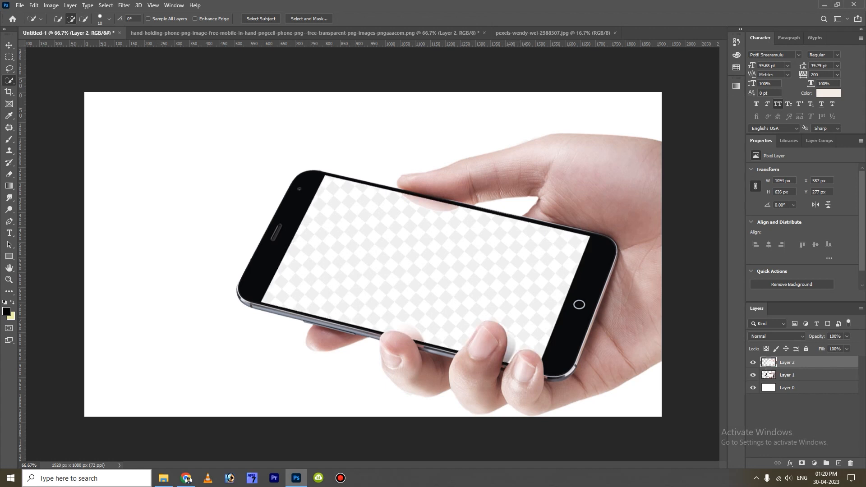
{"action": "left_click", "coordinate": [752, 375]}
{"action": "left_click", "coordinate": [753, 375]}
{"action": "left_click", "coordinate": [753, 388]}
{"action": "left_click", "coordinate": [752, 388]}
{"action": "left_click", "coordinate": [752, 375]}
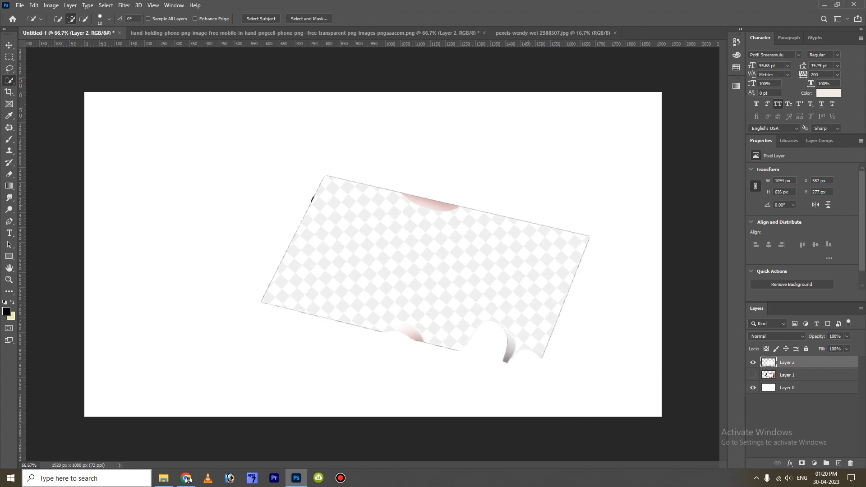
{"action": "left_click", "coordinate": [752, 375]}
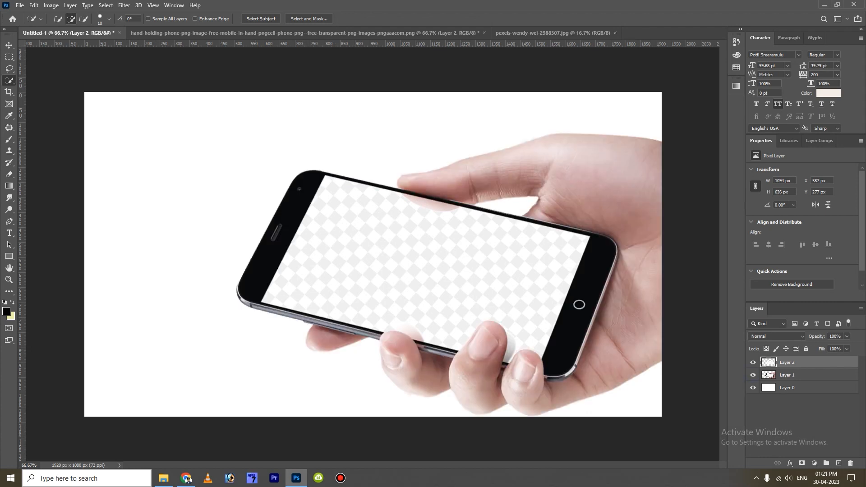
- Switch to the sunset kicking photo's document
{"action": "key", "text": "ctrl+shift+Tab"}
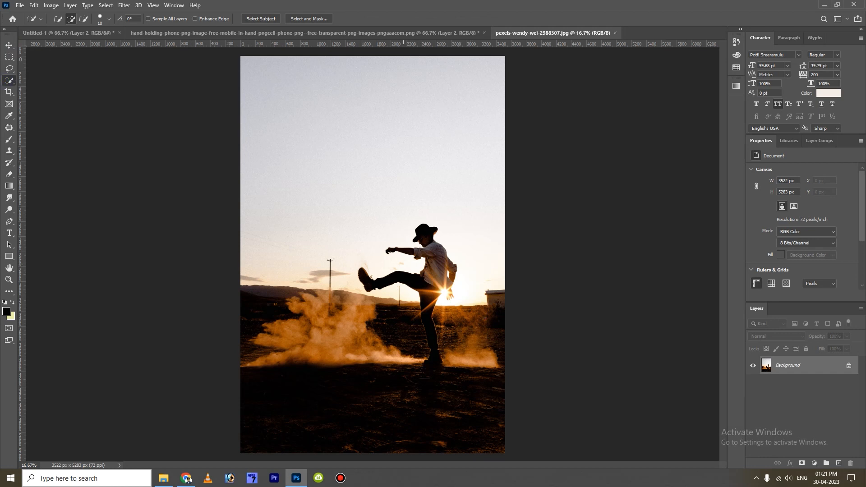
{"action": "key", "text": "p"}
{"action": "left_click", "coordinate": [423, 365]}
{"action": "left_click", "coordinate": [424, 360]}
{"action": "left_click", "coordinate": [430, 356]}
{"action": "left_click", "coordinate": [430, 351]}
{"action": "left_click", "coordinate": [429, 346]}
{"action": "left_click", "coordinate": [421, 319]}
{"action": "left_click", "coordinate": [421, 301]}
{"action": "left_click", "coordinate": [418, 294]}
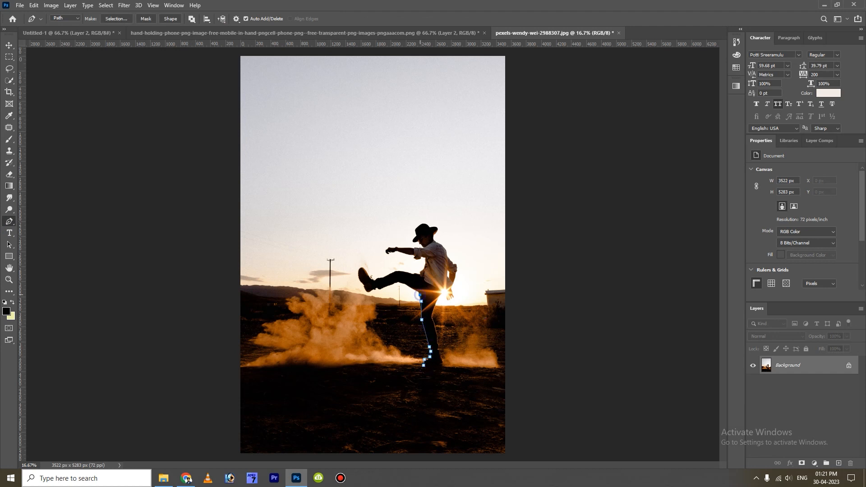
{"action": "left_click", "coordinate": [406, 284]}
{"action": "key", "text": "ctrl+z"}
{"action": "key", "text": "ctrl+z"}
{"action": "key", "text": "ctrl+z"}
{"action": "key", "text": "ctrl+z"}
{"action": "key", "text": "ctrl+z"}
{"action": "key", "text": "ctrl+z"}
{"action": "key", "text": "ctrl+z"}
{"action": "key", "text": "ctrl+z"}
{"action": "key", "text": "ctrl+z"}
- Select the kicking man with Select Subject, remove the ground from the selection, and add his standing boot
{"action": "key", "text": "w"}
{"action": "left_click", "coordinate": [260, 18]}
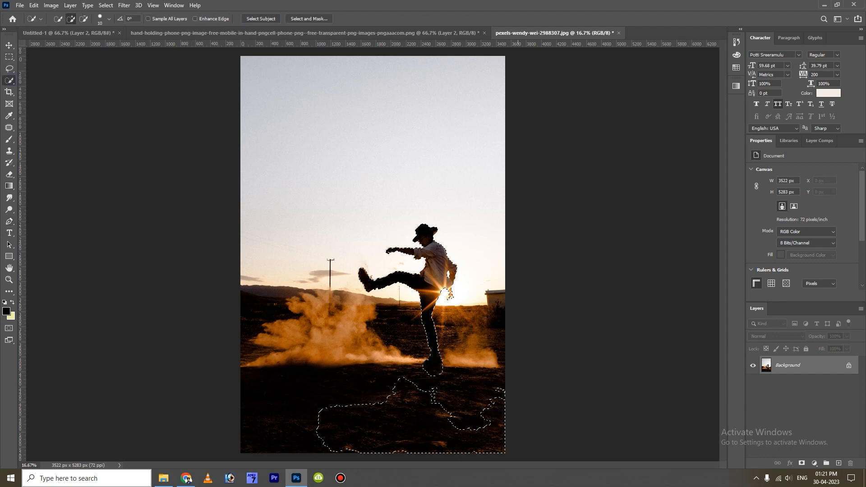
{"action": "mouse_move", "coordinate": [459, 402]}
{"action": "left_mouse_down"}
{"action": "mouse_move", "coordinate": [444, 417]}
{"action": "mouse_move", "coordinate": [427, 390]}
{"action": "left_mouse_up"}
{"action": "key", "text": "ctrl+plus"}
{"action": "key", "text": "ctrl+plus"}
{"action": "mouse_move", "coordinate": [540, 394]}
{"action": "left_mouse_down"}
{"action": "mouse_move", "coordinate": [521, 375]}
{"action": "mouse_move", "coordinate": [445, 213]}
{"action": "left_mouse_up"}
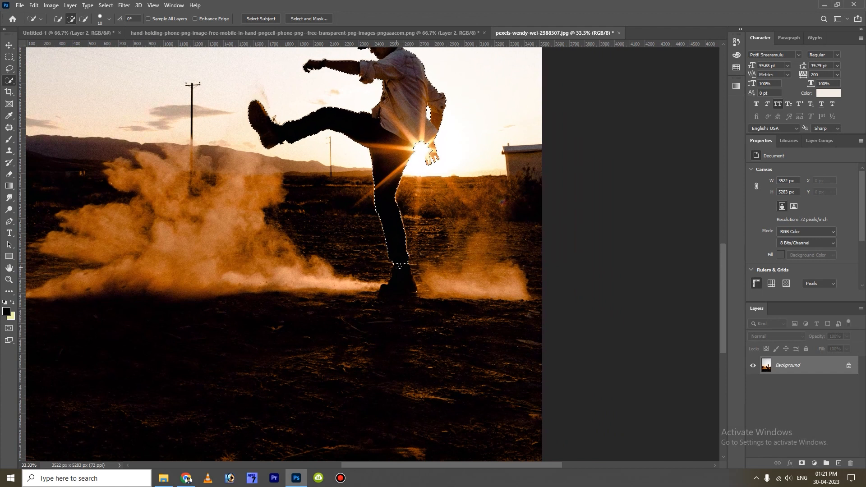
{"action": "left_click_drag", "start_coordinate": [393, 270], "coordinate": [392, 281]}
{"action": "left_click_drag", "start_coordinate": [410, 284], "coordinate": [383, 289]}
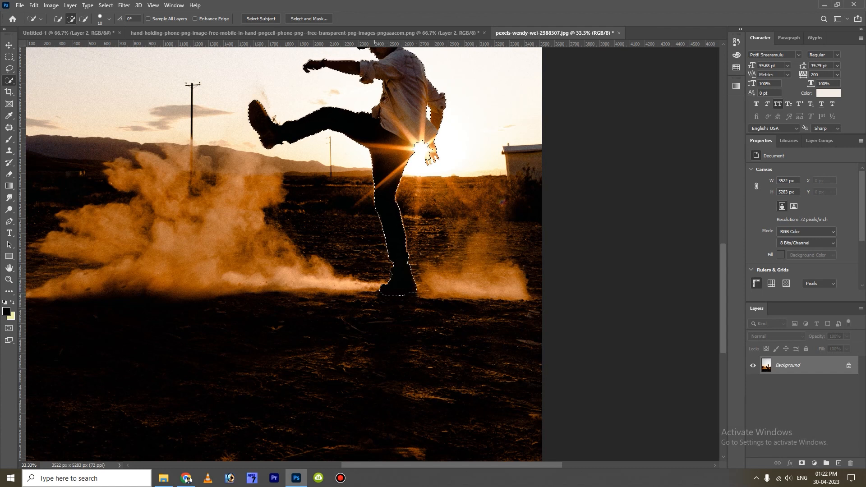
- Refine the man's selection around his rear hand beside the sun flare
{"action": "left_click_drag", "start_coordinate": [466, 180], "coordinate": [391, 355]}
{"action": "key", "text": "ctrl+plus"}
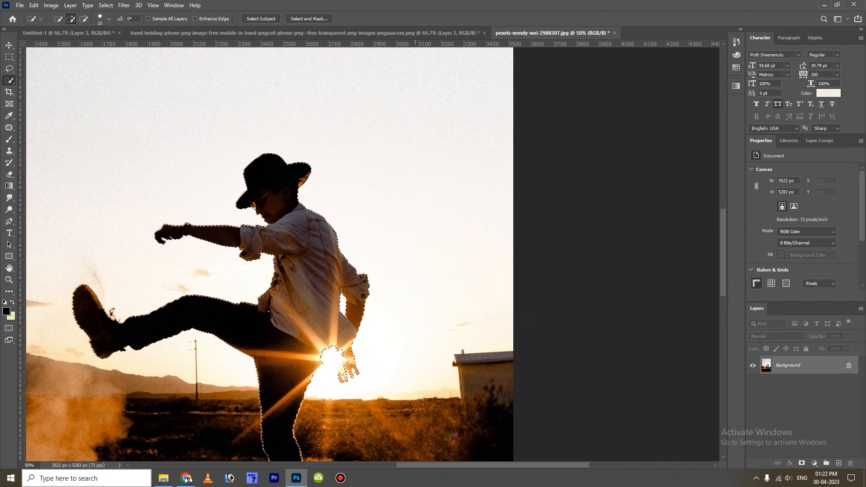
{"action": "left_click_drag", "start_coordinate": [340, 352], "coordinate": [342, 358]}
{"action": "key", "text": "ctrl+d"}
{"action": "key", "text": "ctrl+minus"}
{"action": "key", "text": "ctrl+minus"}
{"action": "key", "text": "ctrl+minus"}
{"action": "key", "text": "ctrl+j"}
{"action": "double_click", "coordinate": [812, 384]}
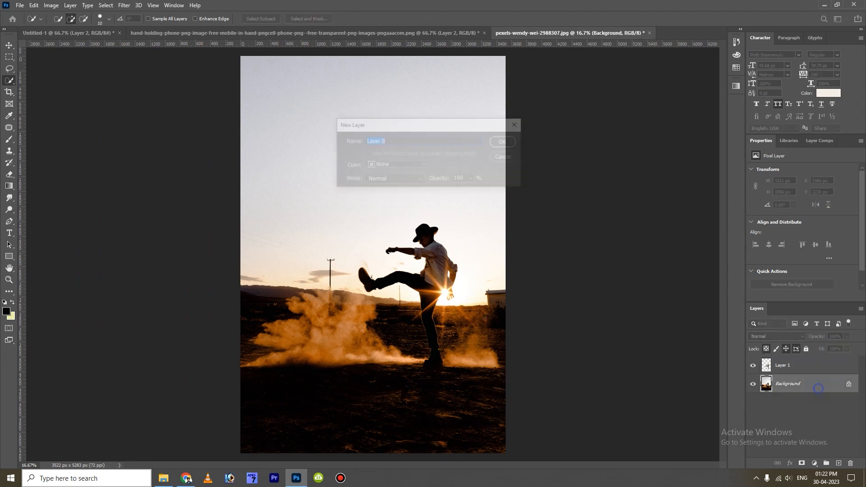
{"action": "key", "text": "Return"}
{"action": "key", "text": "v"}
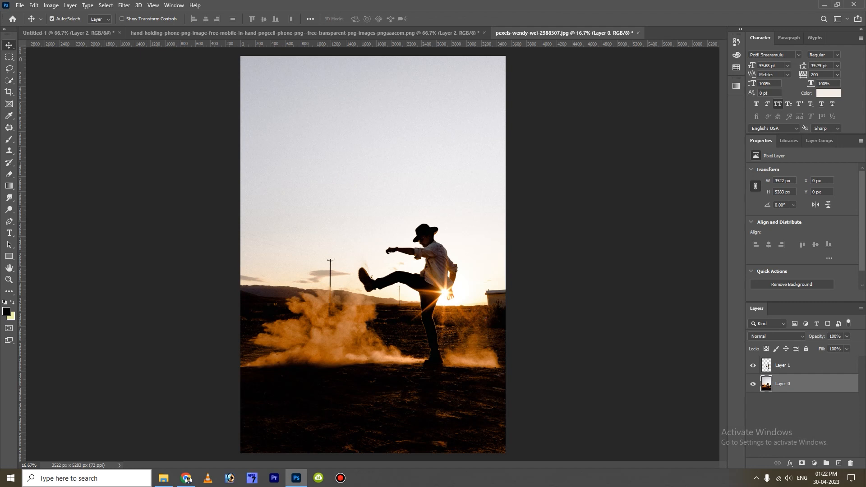
{"action": "left_click", "coordinate": [270, 33]}
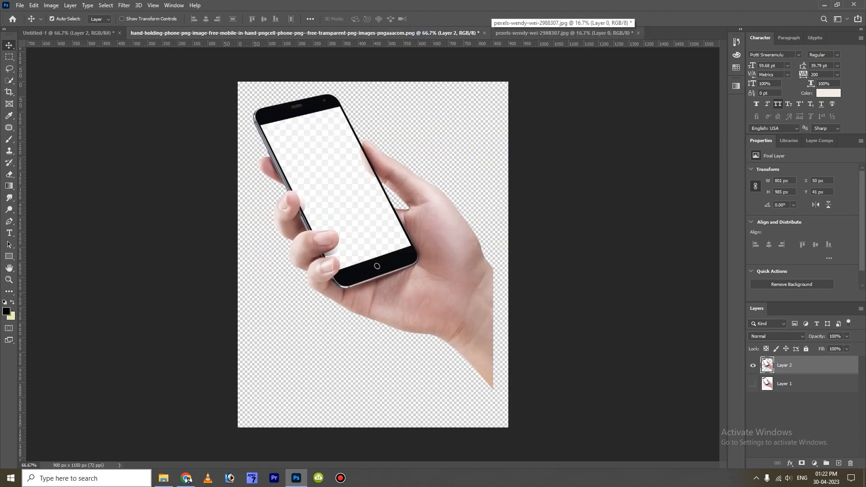
{"action": "left_click", "coordinate": [516, 33]}
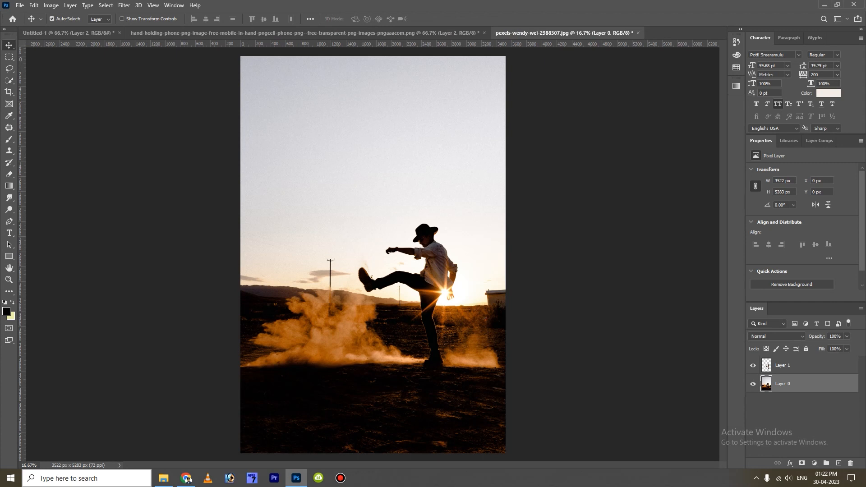
{"action": "key", "text": "ctrl+z"}
{"action": "key", "text": "ctrl+z"}
- Convert the sunset photo's background to a regular layer and copy the selected man onto a new layer
{"action": "key", "text": "ctrl"}
{"action": "double_click", "coordinate": [829, 365]}
{"action": "key", "text": "Return"}
{"action": "key", "text": "ctrl+j"}
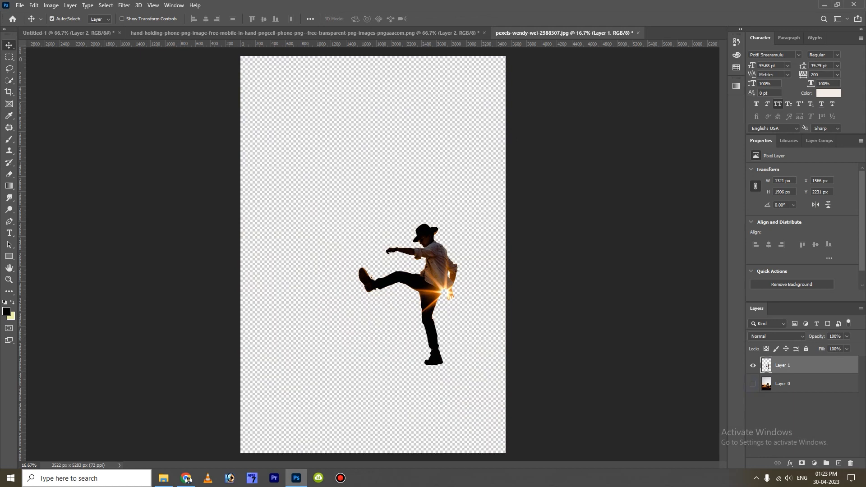
- Inspect the man's cutout edges by toggling the visibility of the full photo layer beneath it
{"action": "left_click", "coordinate": [753, 383]}
{"action": "key", "text": "ctrl+plus"}
{"action": "key", "text": "ctrl+plus"}
{"action": "key", "text": "ctrl+plus"}
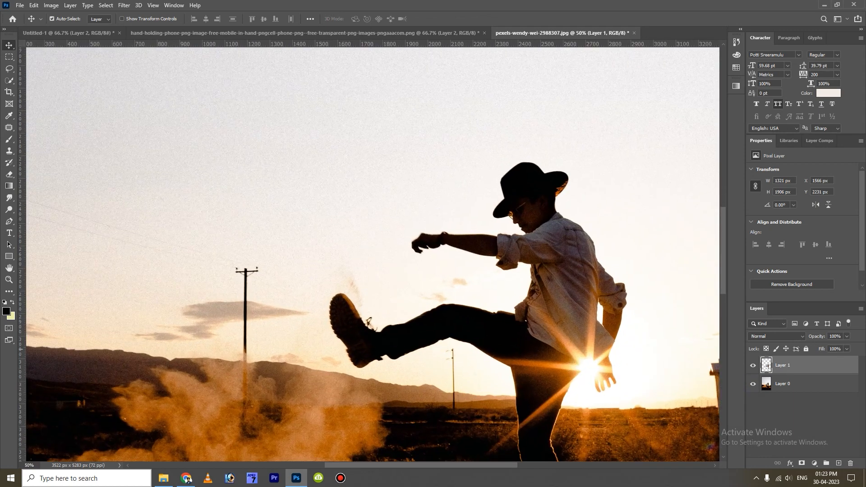
{"action": "left_click", "coordinate": [752, 383]}
{"action": "left_click", "coordinate": [752, 383]}
{"action": "left_click", "coordinate": [752, 383]}
{"action": "left_click", "coordinate": [752, 383]}
{"action": "left_click", "coordinate": [752, 383]}
{"action": "left_click", "coordinate": [752, 384]}
{"action": "key", "text": "ctrl+0"}
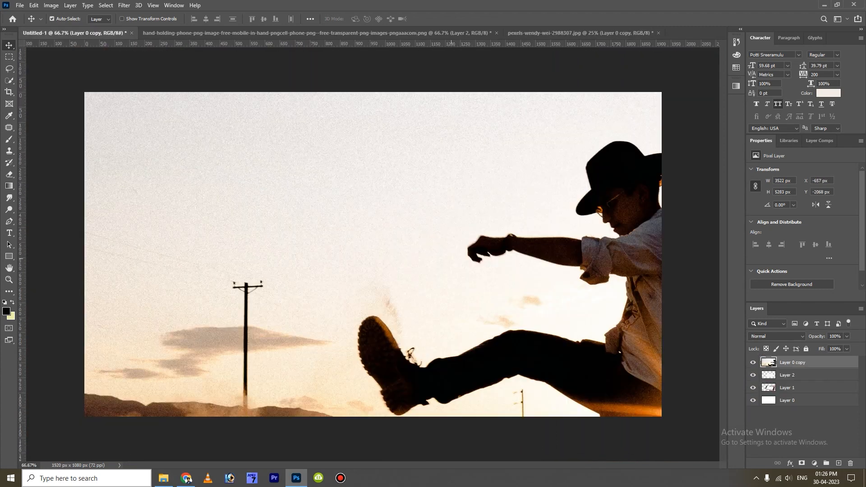
- Shrink the sunset photo layer in Untitled-1 with Free Transform and set its opacity to 51%
{"action": "key", "text": "ctrl+minus"}
{"action": "key", "text": "ctrl+minus"}
{"action": "key", "text": "ctrl+minus"}
{"action": "key", "text": "ctrl+t"}
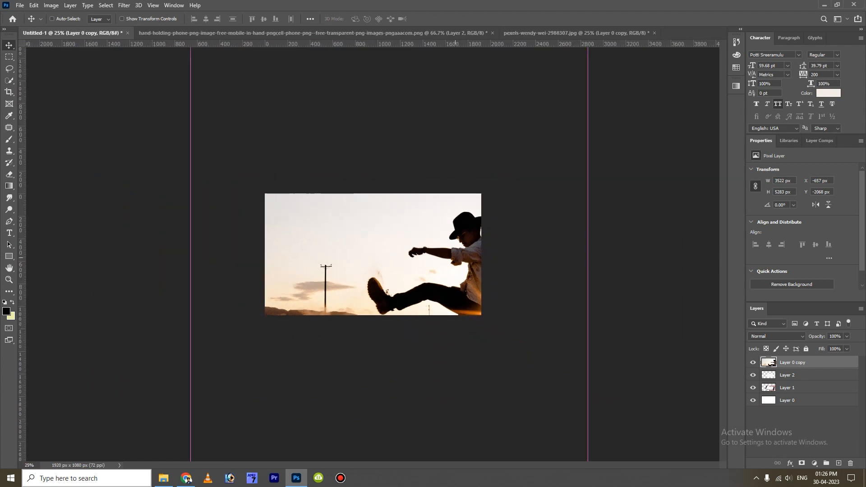
{"action": "left_click_drag", "start_coordinate": [587, 258], "coordinate": [488, 257]}
{"action": "left_click_drag", "start_coordinate": [425, 298], "coordinate": [442, 248]}
{"action": "left_click", "coordinate": [846, 336]}
{"action": "left_click_drag", "start_coordinate": [848, 346], "coordinate": [826, 347]}
- Scale the semi-transparent sunset photo to about 36.85% and position it so the man stands over the phone's screen
{"action": "left_click_drag", "start_coordinate": [436, 332], "coordinate": [436, 281]}
{"action": "left_click_drag", "start_coordinate": [504, 158], "coordinate": [402, 157]}
{"action": "left_click_drag", "start_coordinate": [318, 136], "coordinate": [386, 187]}
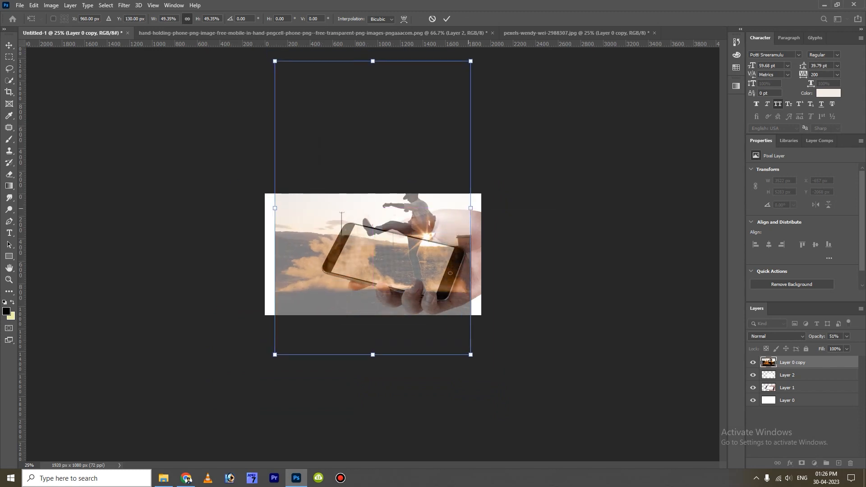
{"action": "left_click_drag", "start_coordinate": [470, 208], "coordinate": [421, 208]}
{"action": "left_click_drag", "start_coordinate": [357, 180], "coordinate": [389, 195]}
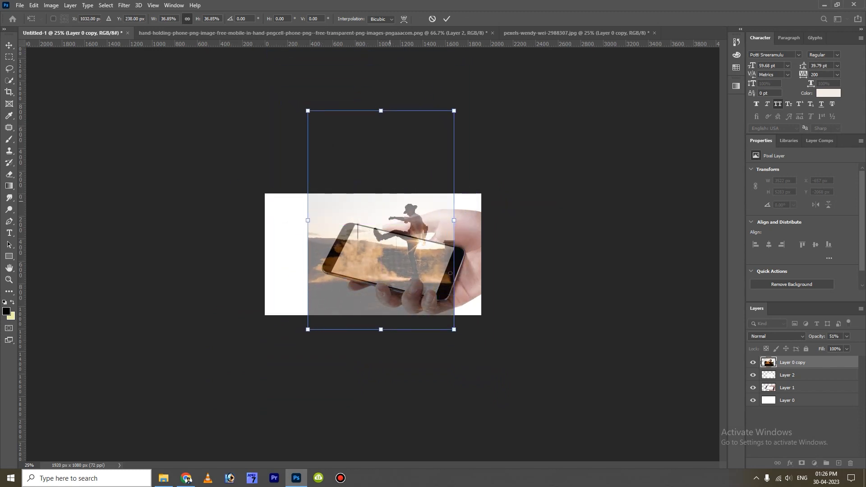
{"action": "key", "text": "Return"}
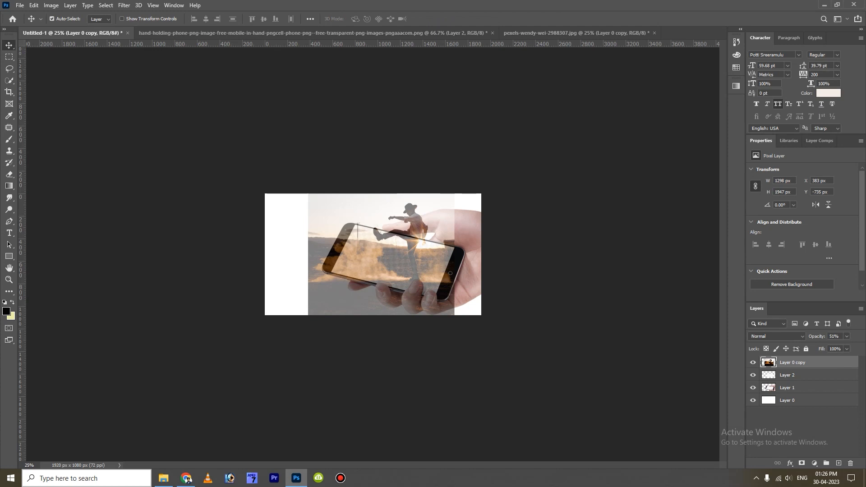
- Scale the phone-in-hand layer and its screen-shape layer together to about 84.62% and shift them lower on the canvas
{"action": "left_click", "coordinate": [796, 387]}
{"action": "left_click", "coordinate": [795, 375], "text": "ctrl"}
{"action": "key", "text": "ctrl+t"}
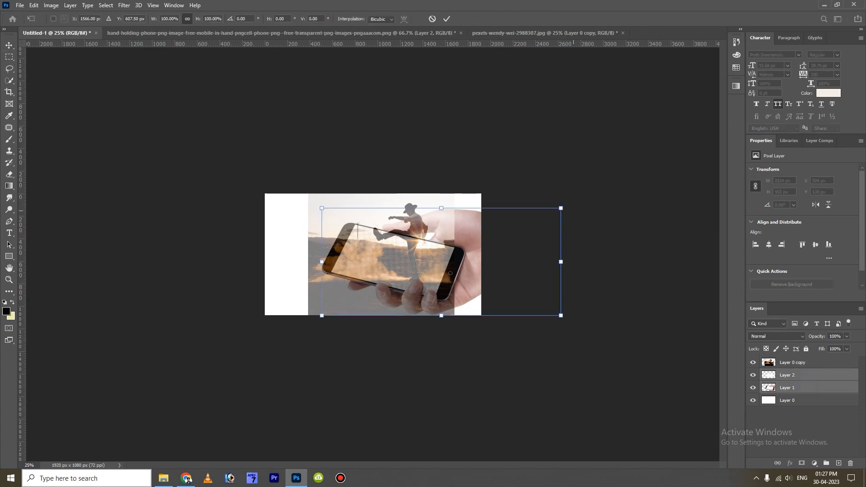
{"action": "left_click_drag", "start_coordinate": [560, 208], "coordinate": [523, 224]}
{"action": "left_click_drag", "start_coordinate": [494, 269], "coordinate": [500, 279]}
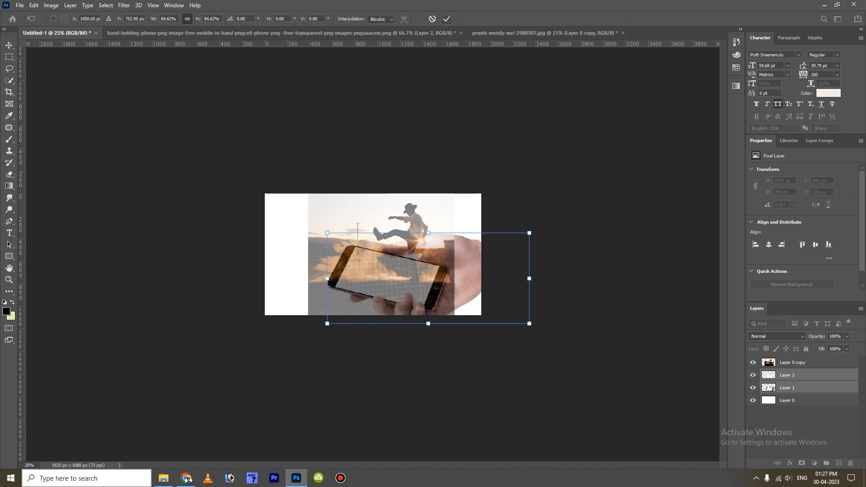
{"action": "key", "text": "Return"}
- Enlarge the sunset photo layer to about 105.93% and realign it so the standing foot lands within the phone's screen
{"action": "left_click", "coordinate": [820, 363]}
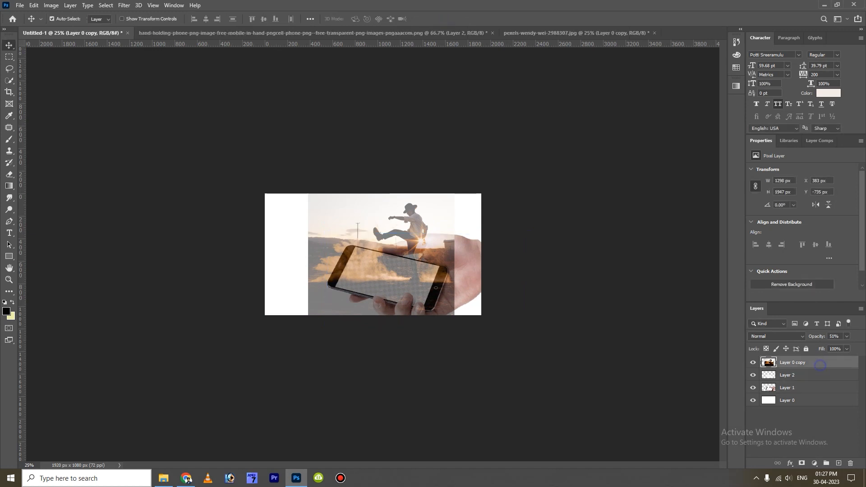
{"action": "key", "text": "ctrl+t"}
{"action": "left_click_drag", "start_coordinate": [456, 110], "coordinate": [462, 97]}
{"action": "mouse_move", "coordinate": [442, 150]}
{"action": "left_mouse_down"}
{"action": "mouse_move", "coordinate": [429, 160]}
{"action": "mouse_move", "coordinate": [434, 137]}
{"action": "left_mouse_up"}
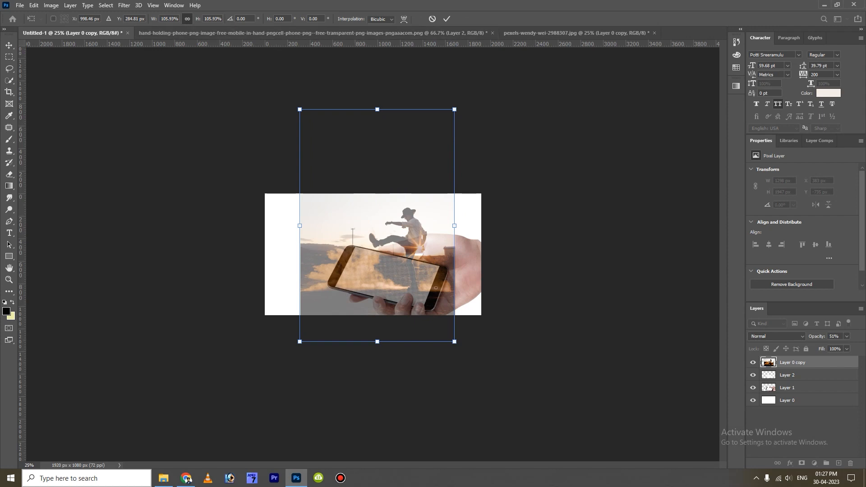
{"action": "left_click", "coordinate": [446, 18]}
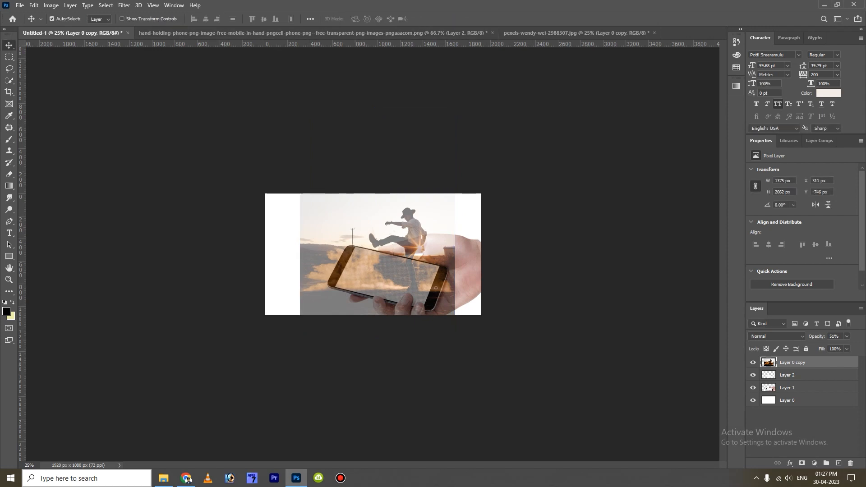
- Clip the sunset photo to the screen-shape layer below it and restore the photo's opacity to 100%
{"action": "left_click", "coordinate": [802, 368], "text": "alt"}
{"action": "left_click", "coordinate": [846, 336]}
{"action": "left_click_drag", "start_coordinate": [837, 346], "coordinate": [859, 347]}
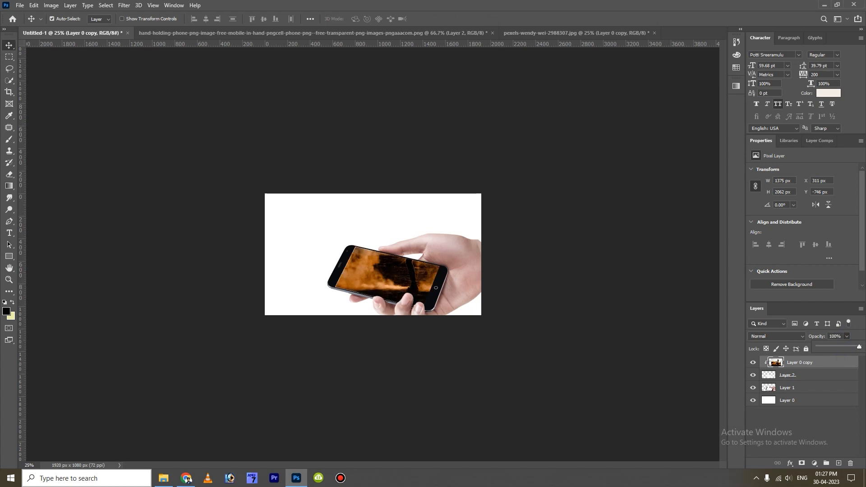
- Copy the man's cutout layer from the sunset photo document into Untitled-1
{"action": "key", "text": "ctrl+Tab"}
{"action": "key", "text": "ctrl+Tab"}
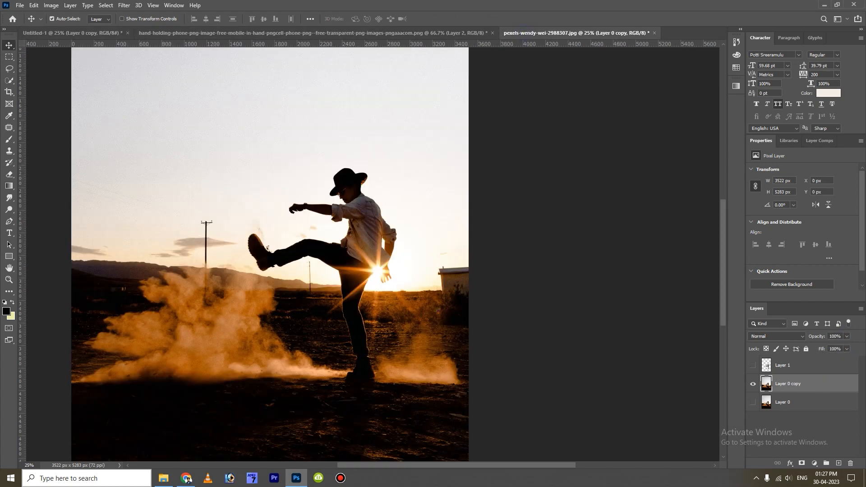
{"action": "key", "text": "alt+]"}
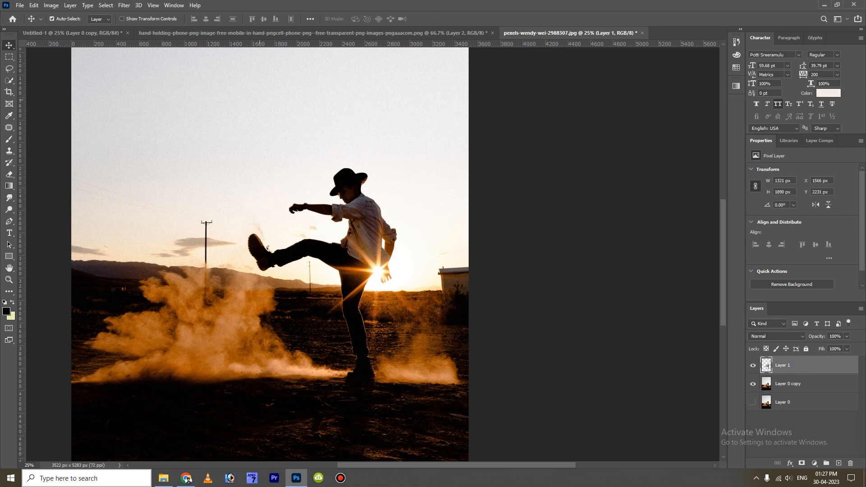
{"action": "left_click_drag", "start_coordinate": [307, 205], "coordinate": [399, 187]}
- Shrink the man's cutout to about 43.97% with Free Transform and place it standing over the phone's screen
{"action": "key", "text": "ctrl+minus"}
{"action": "key", "text": "ctrl+minus"}
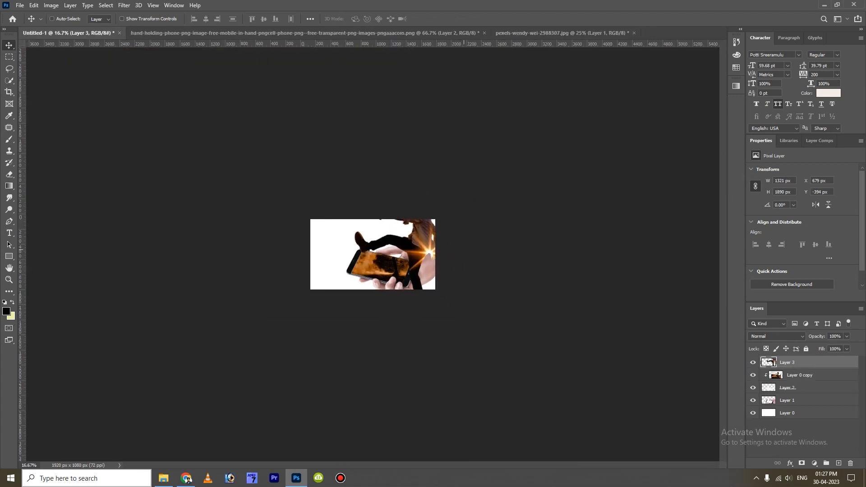
{"action": "key", "text": "ctrl+t"}
{"action": "left_click_drag", "start_coordinate": [432, 202], "coordinate": [386, 233]}
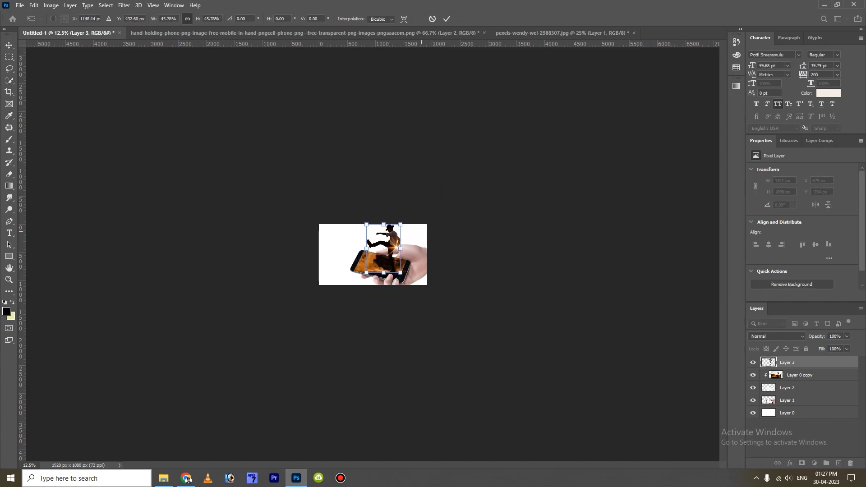
{"action": "key", "text": "ctrl+plus"}
{"action": "key", "text": "ctrl+plus"}
{"action": "key", "text": "ctrl+plus"}
{"action": "key", "text": "ctrl+plus"}
{"action": "key", "text": "ctrl+plus"}
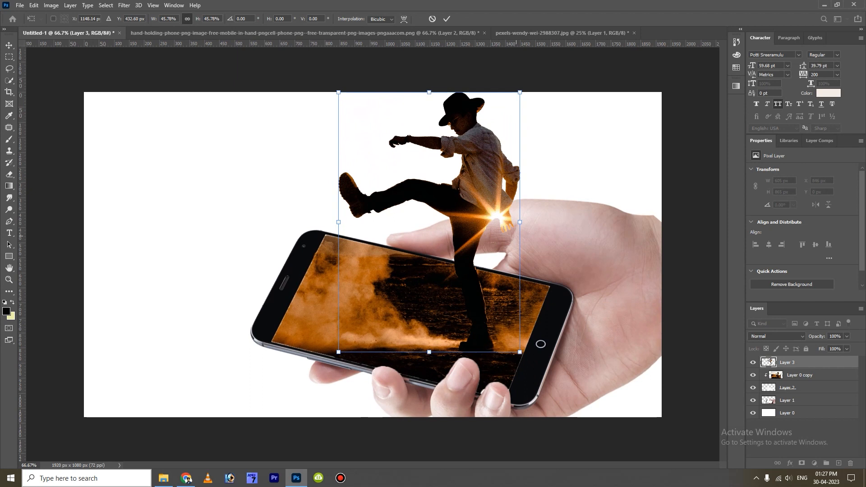
{"action": "left_click_drag", "start_coordinate": [519, 92], "coordinate": [519, 102]}
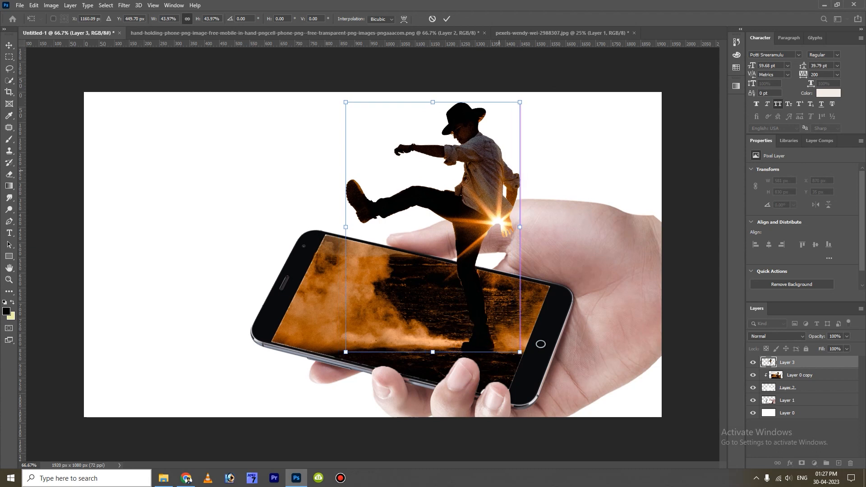
- Nudge the man's cutout in small increments to line its standing leg up with the man inside the phone's screen
{"action": "key", "text": "Down"}
{"action": "key", "text": "Down"}
{"action": "key", "text": "Down"}
{"action": "key", "text": "Down"}
{"action": "key", "text": "Down"}
{"action": "key", "text": "Down"}
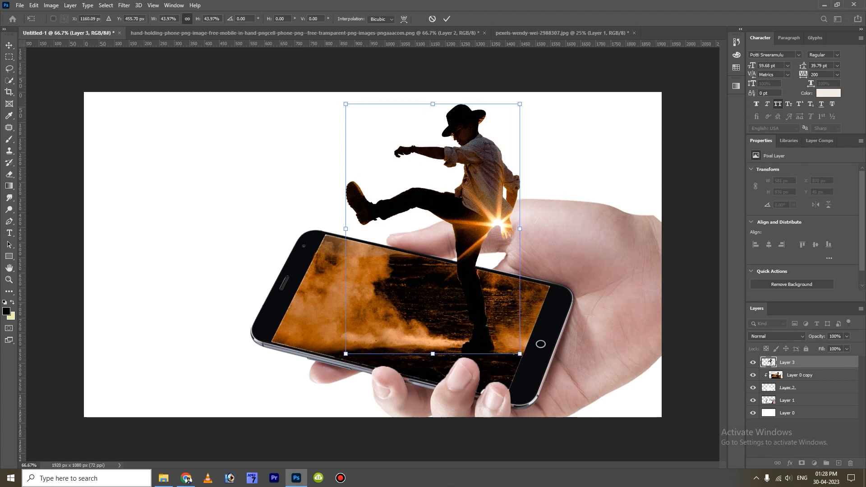
{"action": "key", "text": "Left"}
{"action": "key", "text": "Left"}
{"action": "key", "text": "Left"}
{"action": "key", "text": "Left"}
{"action": "key", "text": "Left"}
{"action": "key", "text": "Left"}
{"action": "key", "text": "Left"}
{"action": "key", "text": "Left"}
{"action": "key", "text": "Left"}
{"action": "key", "text": "Left"}
{"action": "key", "text": "Left"}
{"action": "key", "text": "Left"}
{"action": "key", "text": "Left"}
{"action": "key", "text": "Left"}
{"action": "key", "text": "Left"}
{"action": "key", "text": "Left"}
{"action": "key", "text": "Left"}
{"action": "key", "text": "Left"}
{"action": "key", "text": "Left"}
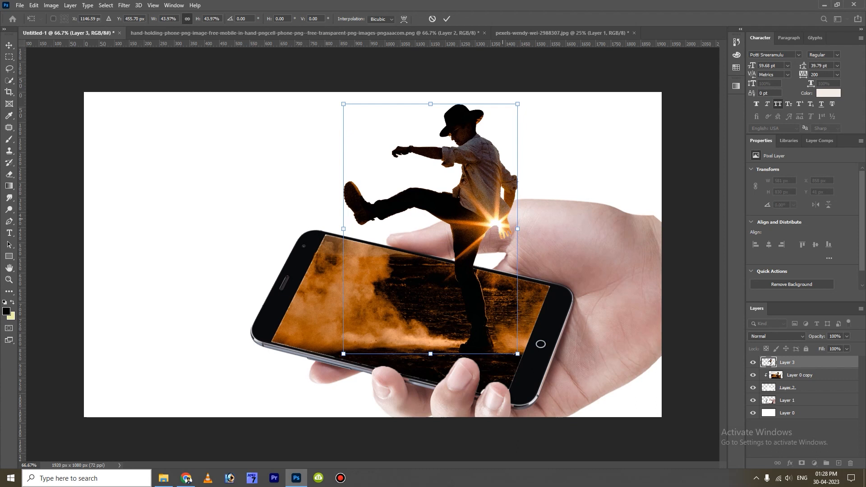
{"action": "key", "text": "Right"}
{"action": "key", "text": "Right"}
{"action": "key", "text": "Right"}
{"action": "key", "text": "Right"}
{"action": "key", "text": "Right"}
{"action": "key", "text": "Right"}
{"action": "key", "text": "Right"}
{"action": "key", "text": "Right"}
{"action": "key", "text": "Right"}
{"action": "key", "text": "Right"}
{"action": "key", "text": "Right"}
{"action": "key", "text": "Right"}
{"action": "key", "text": "Right"}
{"action": "key", "text": "Right"}
{"action": "key", "text": "Right"}
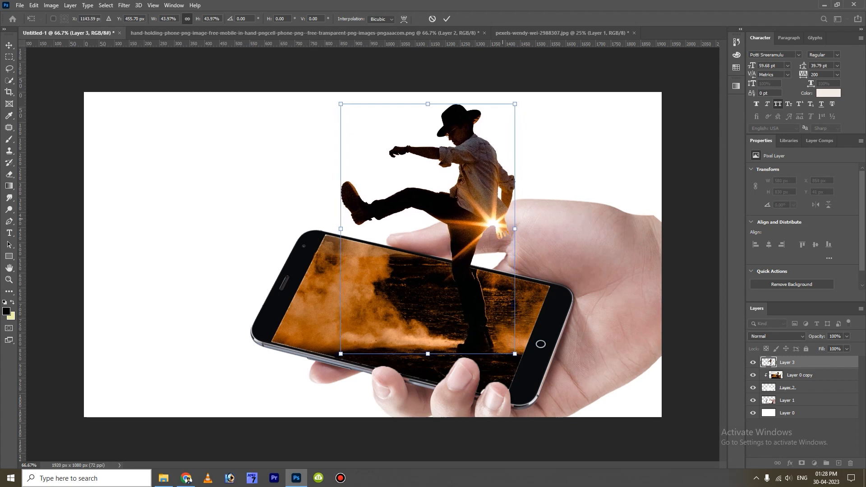
{"action": "key", "text": "Right"}
{"action": "key", "text": "Right"}
{"action": "key", "text": "Right"}
{"action": "key", "text": "Right"}
{"action": "key", "text": "Down"}
{"action": "key", "text": "Down"}
{"action": "key", "text": "Down"}
{"action": "key", "text": "Down"}
{"action": "key", "text": "Down"}
{"action": "key", "text": "Right"}
{"action": "key", "text": "Right"}
{"action": "key", "text": "Right"}
{"action": "key", "text": "Right"}
{"action": "key", "text": "Right"}
{"action": "key", "text": "Right"}
{"action": "key", "text": "Right"}
{"action": "key", "text": "Right"}
{"action": "key", "text": "Right"}
{"action": "key", "text": "Right"}
{"action": "key", "text": "Right"}
{"action": "key", "text": "Right"}
{"action": "key", "text": "Right"}
{"action": "key", "text": "Right"}
{"action": "key", "text": "Right"}
{"action": "key", "text": "Right"}
{"action": "key", "text": "Right"}
{"action": "key", "text": "Right"}
{"action": "key", "text": "Right"}
{"action": "key", "text": "Right"}
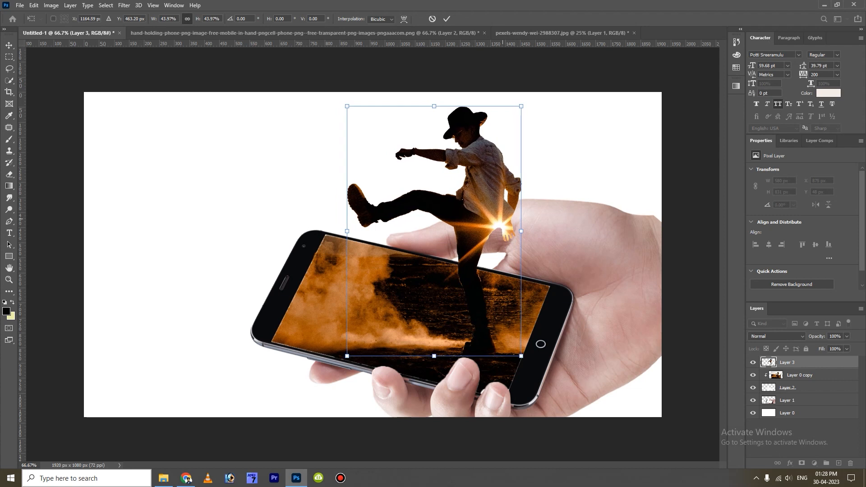
{"action": "key", "text": "Up"}
{"action": "key", "text": "Up"}
{"action": "key", "text": "Up"}
{"action": "key", "text": "Up"}
{"action": "key", "text": "Up"}
{"action": "key", "text": "Up"}
{"action": "key", "text": "Up"}
{"action": "key", "text": "Left"}
{"action": "key", "text": "Left"}
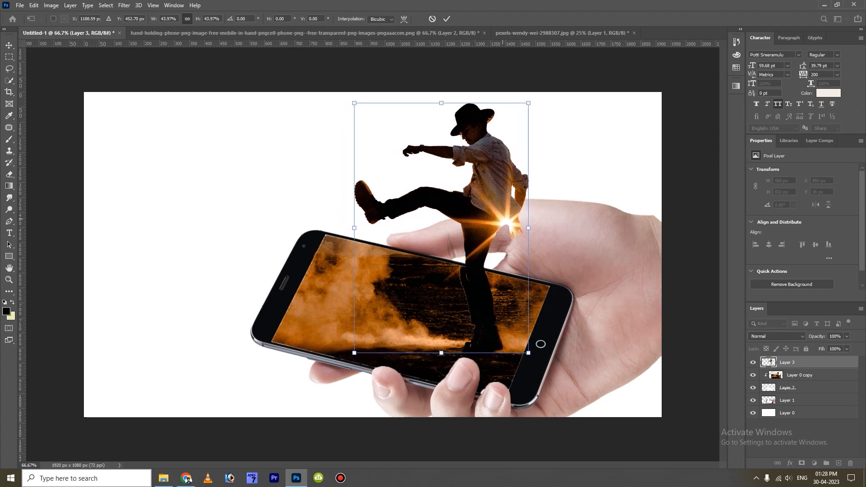
{"action": "key", "text": "Left"}
{"action": "key", "text": "Left"}
{"action": "key", "text": "Left"}
{"action": "key", "text": "Left"}
{"action": "key", "text": "Left"}
{"action": "key", "text": "Left"}
{"action": "key", "text": "Left"}
{"action": "key", "text": "Left"}
{"action": "key", "text": "Left"}
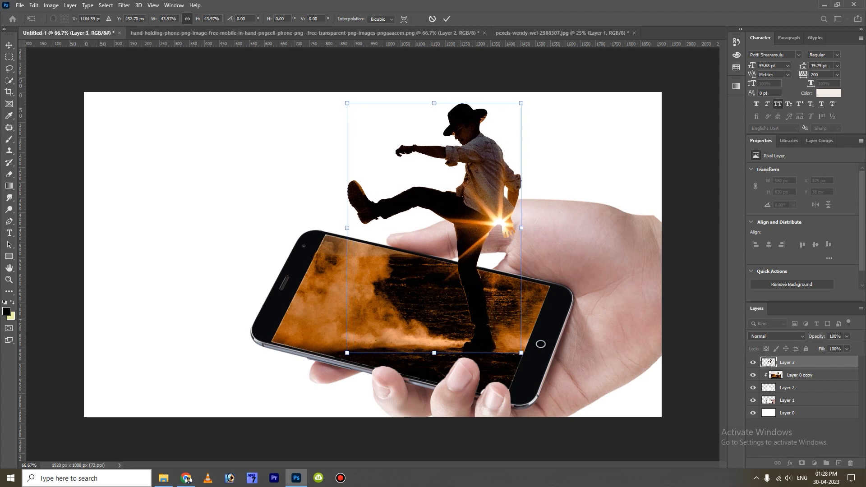
{"action": "key", "text": "Right"}
{"action": "key", "text": "Right"}
{"action": "key", "text": "Right"}
{"action": "key", "text": "Down"}
{"action": "key", "text": "Down"}
{"action": "key", "text": "Down"}
{"action": "key", "text": "Down"}
{"action": "key", "text": "Down"}
{"action": "key", "text": "Down"}
{"action": "key", "text": "Down"}
{"action": "key", "text": "Down"}
{"action": "key", "text": "Down"}
{"action": "key", "text": "Down"}
{"action": "key", "text": "Down"}
{"action": "key", "text": "Down"}
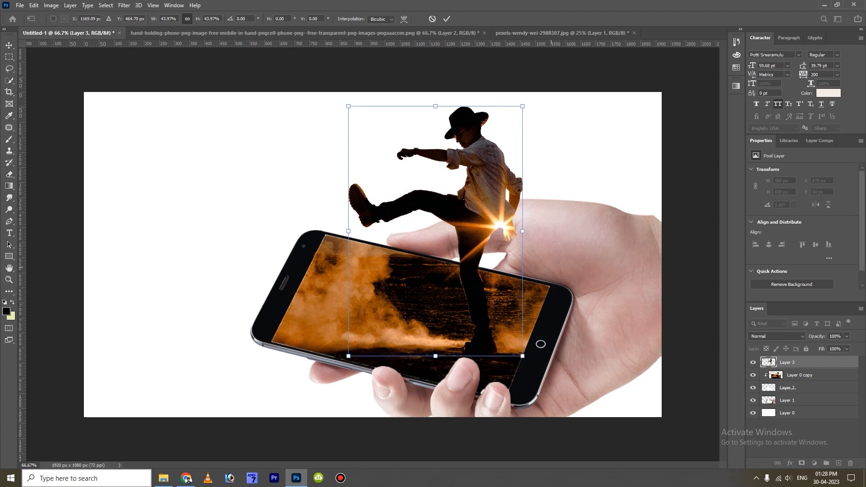
{"action": "key", "text": "Left"}
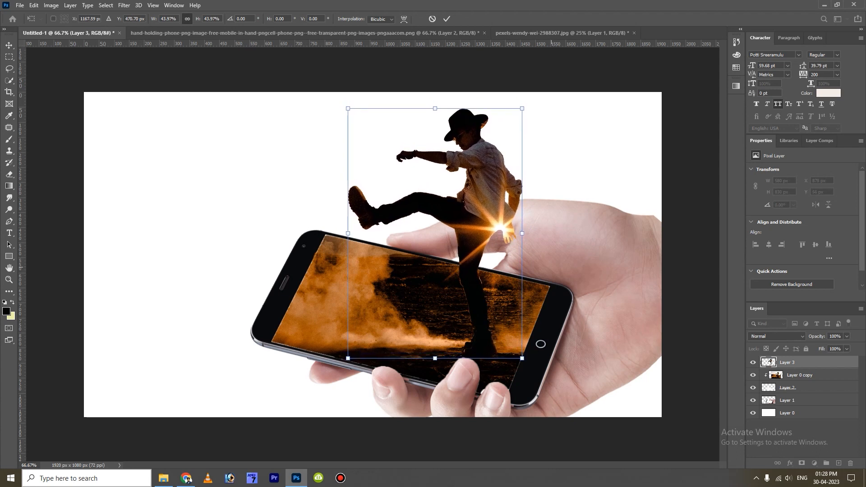
- Reduce the man's cutout to about 38.77%, realign it over the man on the phone's screen, and apply the transform
{"action": "left_click_drag", "start_coordinate": [521, 108], "coordinate": [510, 111]}
{"action": "left_click_drag", "start_coordinate": [476, 213], "coordinate": [483, 234]}
{"action": "left_click_drag", "start_coordinate": [519, 119], "coordinate": [512, 129]}
{"action": "left_click_drag", "start_coordinate": [492, 227], "coordinate": [494, 230]}
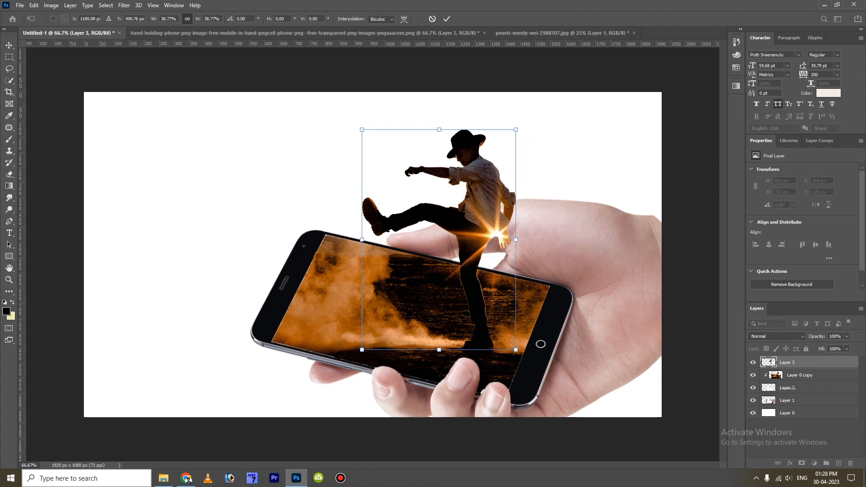
{"action": "key", "text": "Return"}
- Check the cutout's alignment by toggling its layer's visibility, and nudge the man slightly downward
{"action": "left_click", "coordinate": [752, 362]}
{"action": "left_click", "coordinate": [752, 362]}
{"action": "left_click", "coordinate": [752, 362]}
{"action": "left_click", "coordinate": [752, 362]}
{"action": "key", "text": "Down"}
{"action": "key", "text": "Down"}
{"action": "key", "text": "Down"}
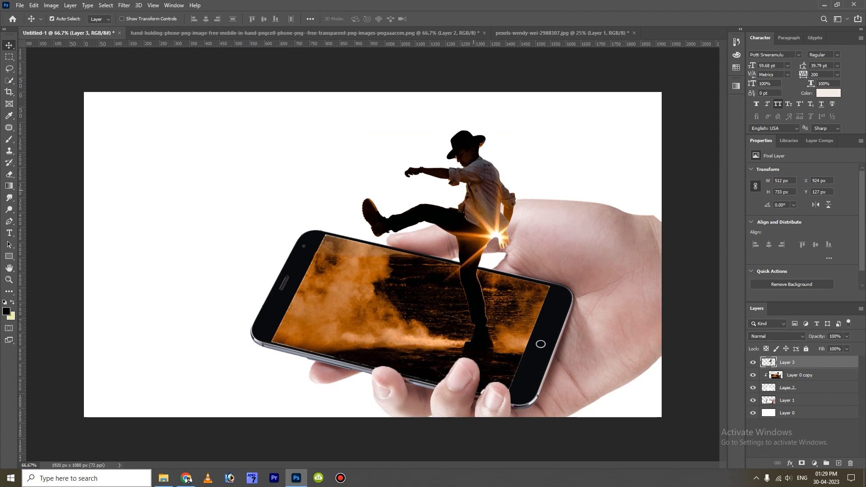
- Nudge the man's cutout two pixels further down, toggling its layer's visibility to compare it with the man inside the phone's screen
{"action": "key", "text": "ctrl+comma"}
{"action": "key", "text": "ctrl+comma"}
{"action": "key", "text": "ctrl+comma"}
{"action": "key", "text": "ctrl+comma"}
{"action": "key", "text": "Down"}
{"action": "key", "text": "Down"}
{"action": "key", "text": "ctrl+comma"}
{"action": "key", "text": "ctrl+comma"}
{"action": "key", "text": "ctrl+comma"}
{"action": "key", "text": "ctrl+comma"}
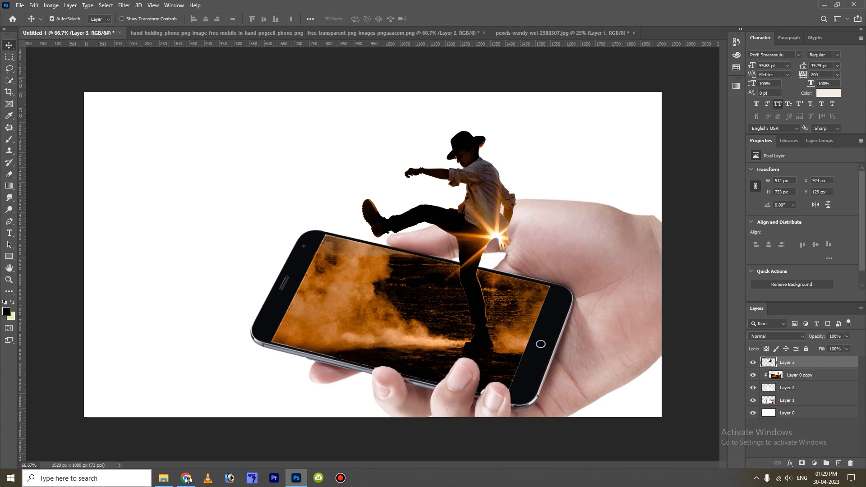
- Group Layer 3, the clipped Layer 0 copy, Layer 2 and Layer 1, leaving the white background layer outside
{"action": "left_click", "coordinate": [807, 401], "text": "ctrl"}
{"action": "left_click", "coordinate": [807, 387], "text": "ctrl"}
{"action": "left_click", "coordinate": [807, 375], "text": "ctrl"}
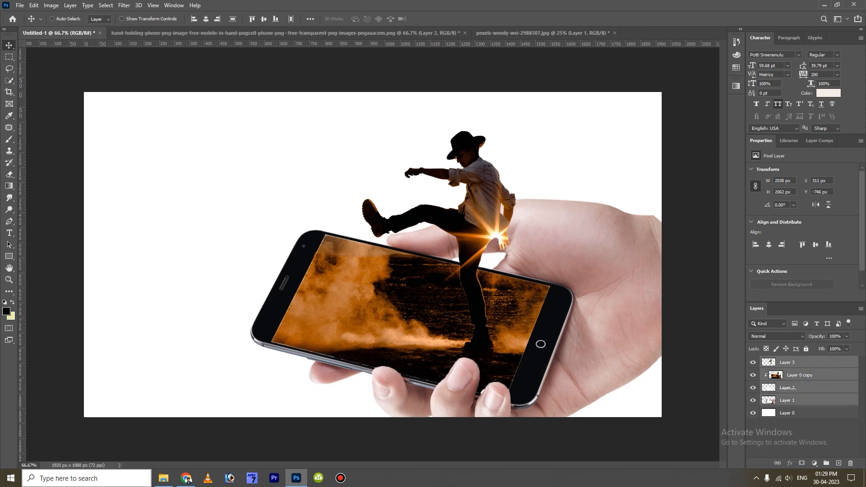
{"action": "key", "text": "ctrl+g"}
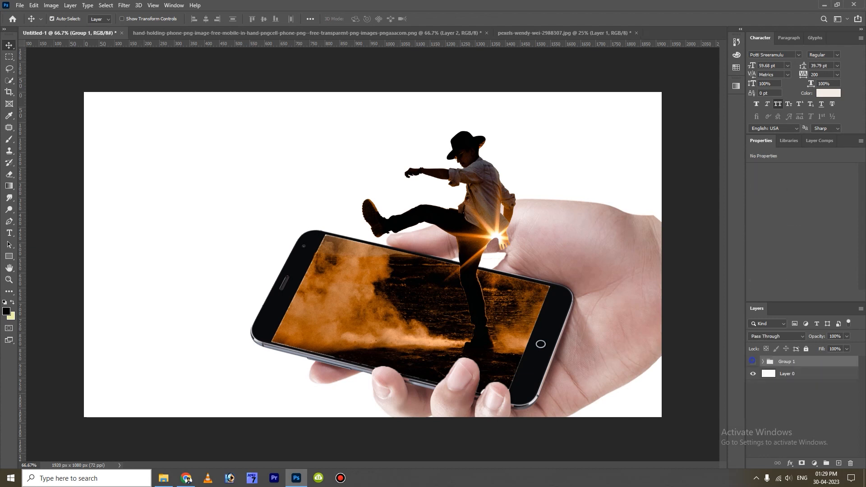
- Copy the full sunset photo layer from its document into the composite and scale it to about 80.77%
{"action": "key", "text": "ctrl+shift+Tab"}
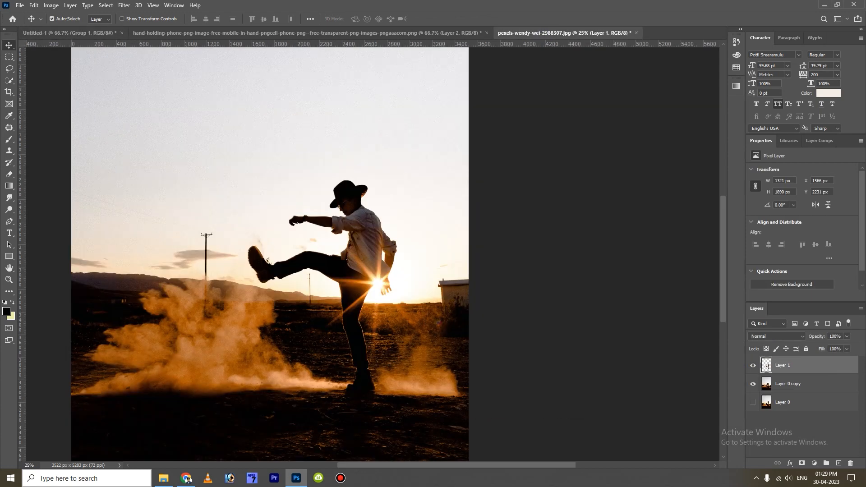
{"action": "left_click_drag", "start_coordinate": [360, 176], "coordinate": [271, 181]}
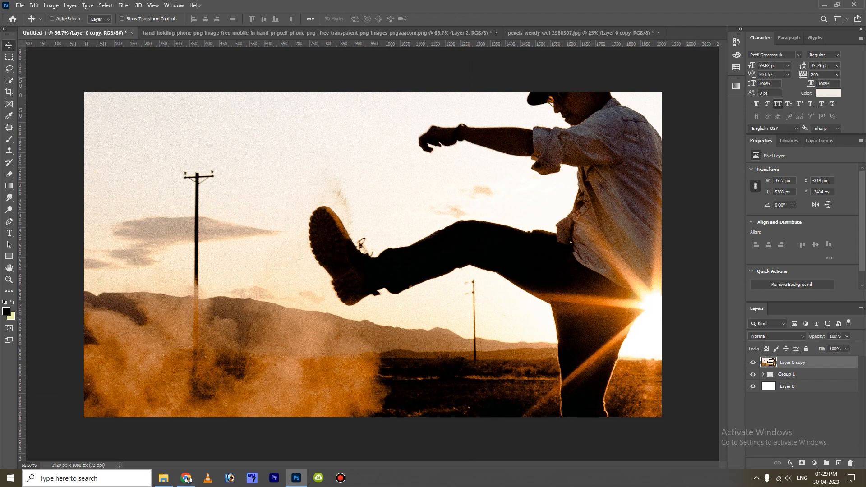
{"action": "key", "text": "ctrl+minus"}
{"action": "key", "text": "ctrl+minus"}
{"action": "key", "text": "ctrl+t"}
{"action": "left_click_drag", "start_coordinate": [634, 204], "coordinate": [608, 220]}
{"action": "left_click_drag", "start_coordinate": [573, 173], "coordinate": [555, 177]}
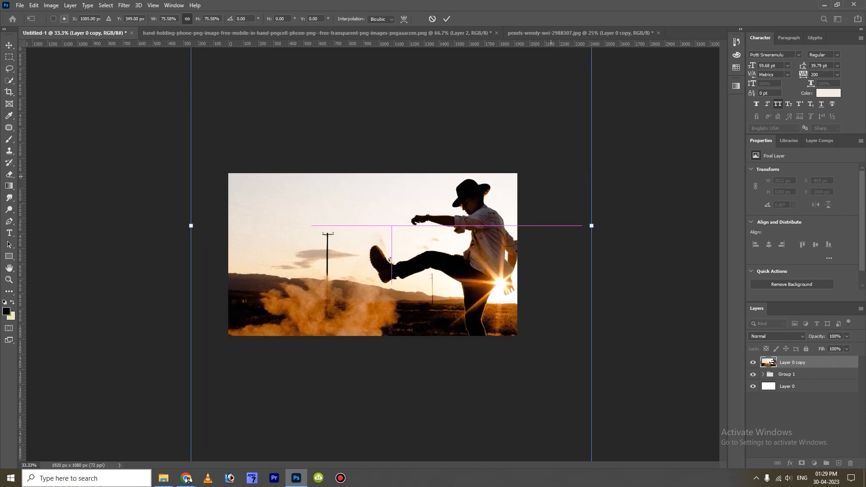
{"action": "left_click_drag", "start_coordinate": [591, 216], "coordinate": [583, 181]}
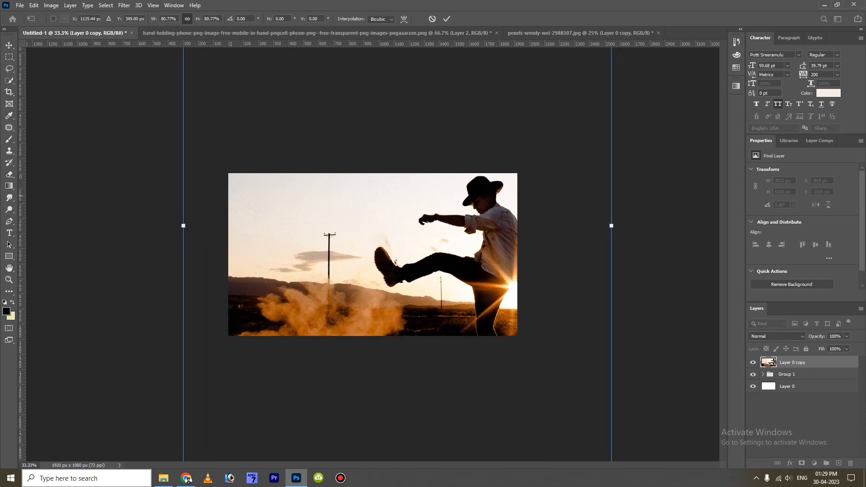
- Move the sunset photo layer beneath Group 1, and enlarge the group to about 108.97% with Free Transform
{"action": "left_click_drag", "start_coordinate": [792, 362], "coordinate": [798, 390]}
{"action": "left_click_drag", "start_coordinate": [494, 189], "coordinate": [523, 177]}
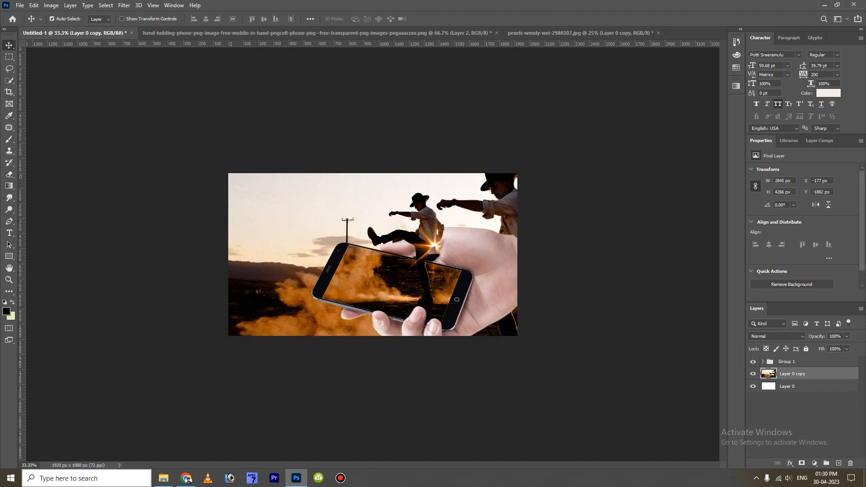
{"action": "key", "text": "alt+bracketright"}
{"action": "key", "text": "ctrl+t"}
{"action": "mouse_move", "coordinate": [576, 216]}
{"action": "left_mouse_down"}
{"action": "mouse_move", "coordinate": [594, 215]}
{"action": "mouse_move", "coordinate": [549, 220]}
{"action": "mouse_move", "coordinate": [602, 216]}
{"action": "mouse_move", "coordinate": [571, 211]}
{"action": "left_mouse_up"}
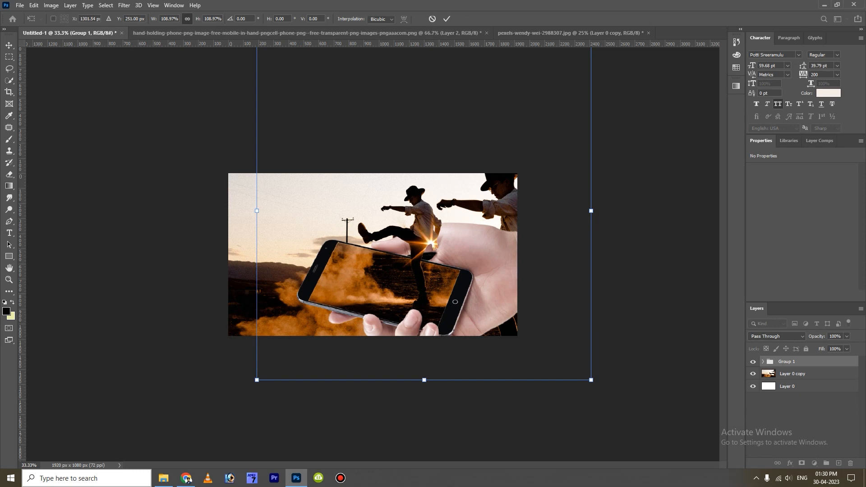
{"action": "key", "text": "Return"}
- Shrink the background sunset photo to about 2342 px wide with Free Transform and reposition it behind the hand and phone
{"action": "left_click", "coordinate": [792, 373]}
{"action": "key", "text": "ctrl+t"}
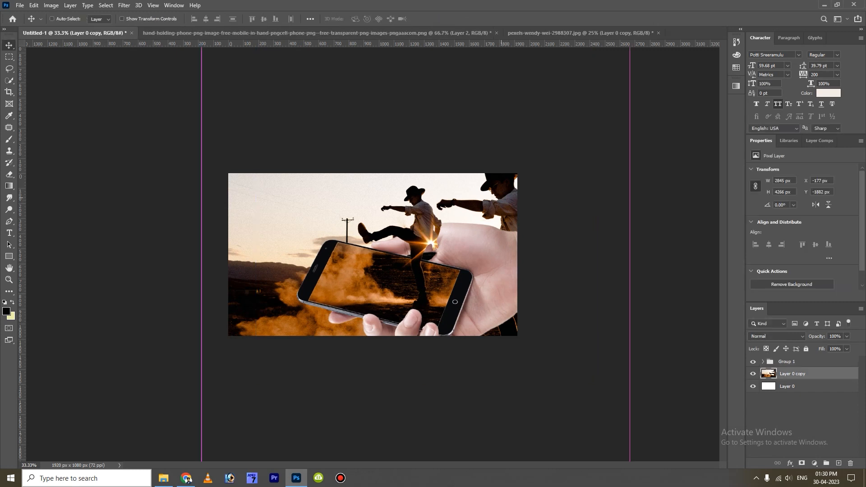
{"action": "left_click_drag", "start_coordinate": [629, 210], "coordinate": [580, 211]}
{"action": "mouse_move", "coordinate": [554, 202]}
{"action": "left_mouse_down"}
{"action": "mouse_move", "coordinate": [535, 202]}
{"action": "mouse_move", "coordinate": [544, 206]}
{"action": "left_mouse_up"}
{"action": "left_click", "coordinate": [447, 19]}
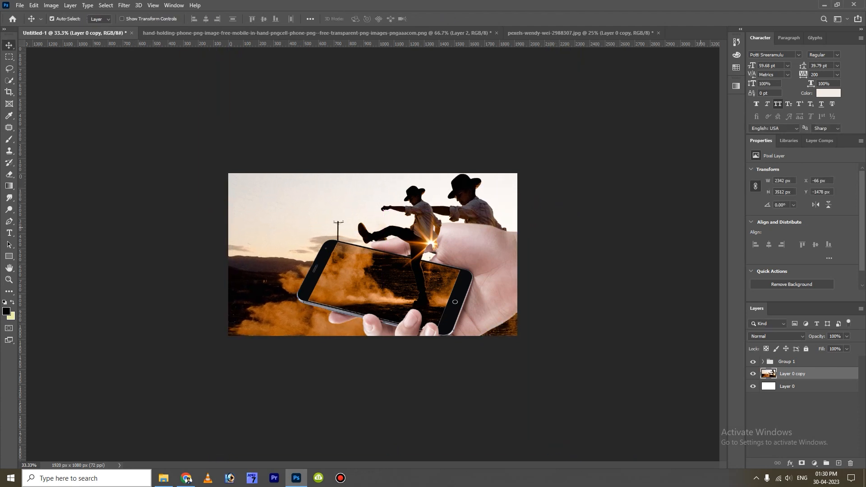
- Apply a Gaussian Blur with a radius of about 4 pixels to the background sunset photo
{"action": "left_click", "coordinate": [846, 337]}
{"action": "mouse_move", "coordinate": [846, 346]}
{"action": "left_mouse_down"}
{"action": "mouse_move", "coordinate": [829, 347]}
{"action": "mouse_move", "coordinate": [847, 347]}
{"action": "left_mouse_up"}
{"action": "left_click", "coordinate": [124, 4]}
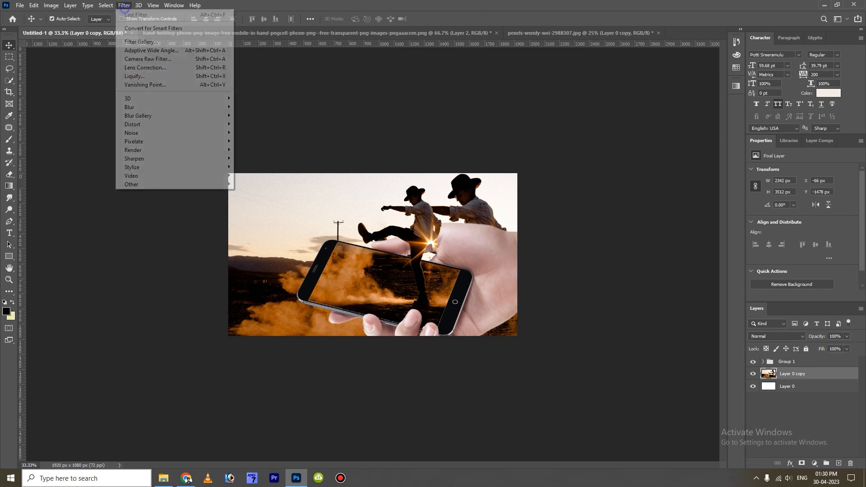
{"action": "mouse_move", "coordinate": [135, 107]}
{"action": "left_click", "coordinate": [258, 140]}
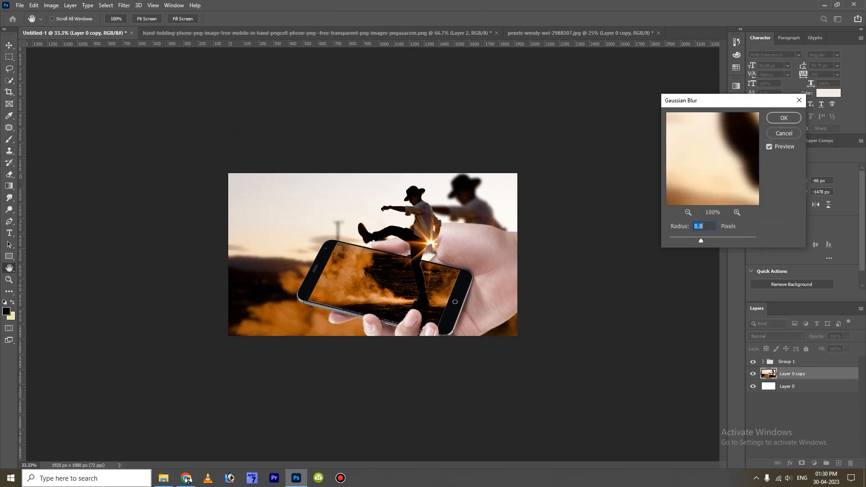
{"action": "type", "text": "4.2"}
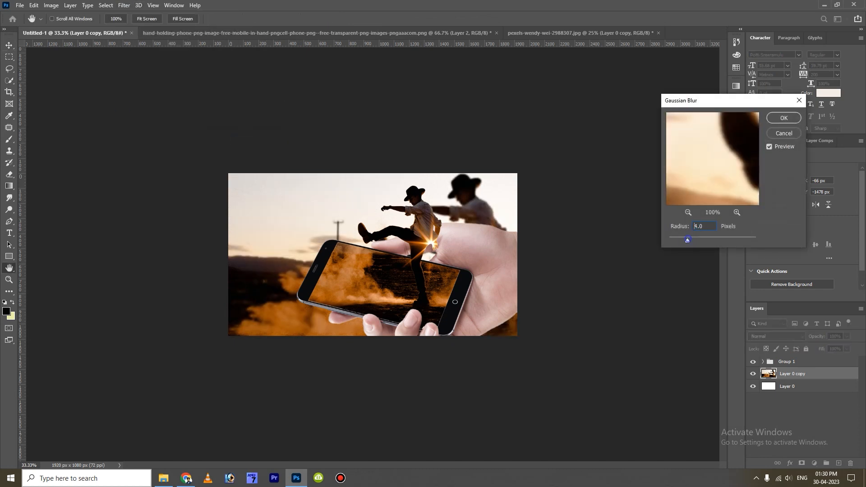
{"action": "key", "text": "Return"}
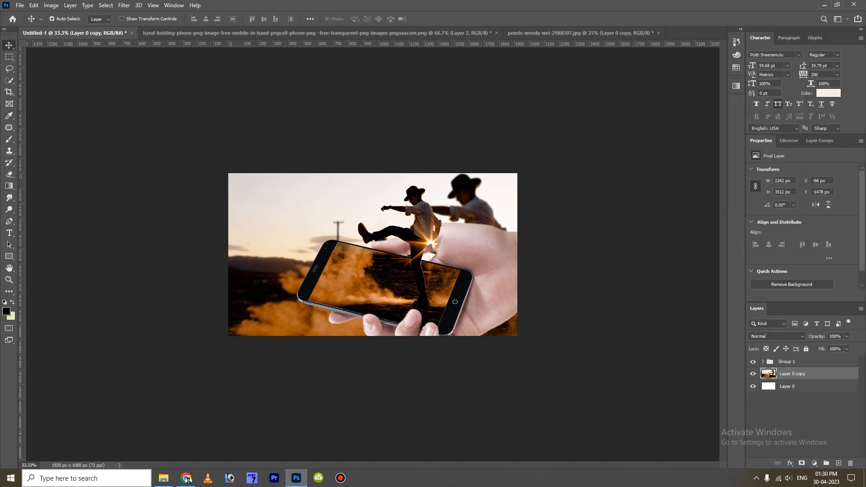
- Add a black Drop Shadow to the man's cutout with 0% spread and a size of 29 px
{"action": "left_click", "coordinate": [426, 223]}
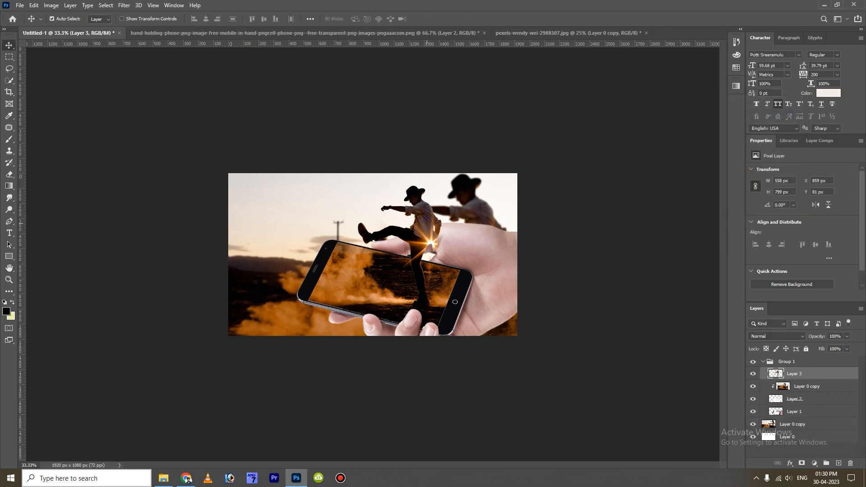
{"action": "double_click", "coordinate": [846, 376]}
{"action": "left_click", "coordinate": [537, 388]}
{"action": "left_click", "coordinate": [726, 252]}
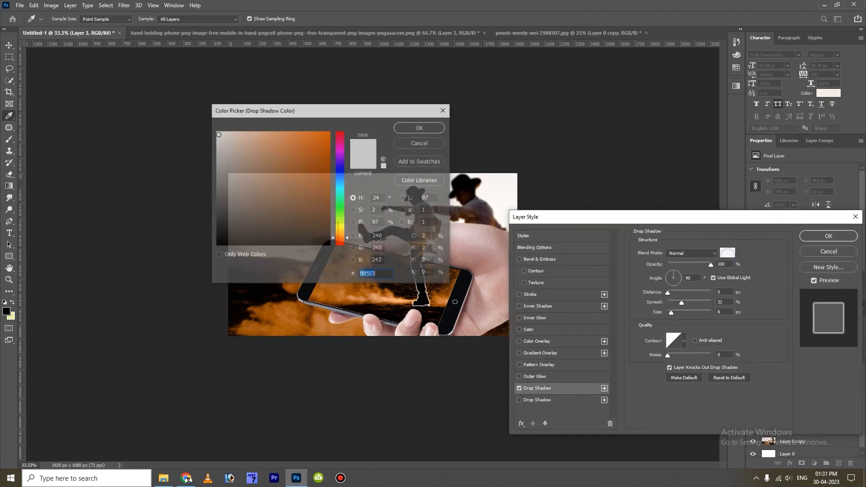
{"action": "left_click", "coordinate": [253, 244]}
{"action": "left_click", "coordinate": [419, 127]}
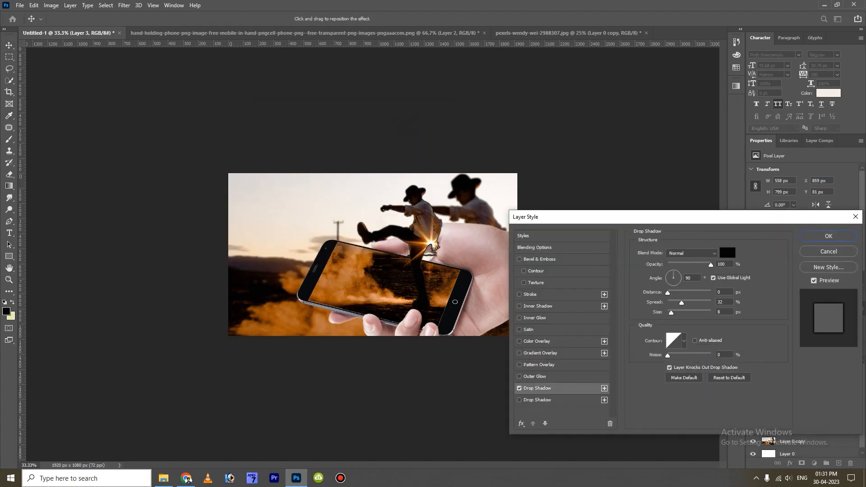
{"action": "mouse_move", "coordinate": [671, 313]}
{"action": "left_mouse_down"}
{"action": "mouse_move", "coordinate": [667, 293]}
{"action": "mouse_move", "coordinate": [675, 313]}
{"action": "mouse_move", "coordinate": [687, 312]}
{"action": "mouse_move", "coordinate": [675, 312]}
{"action": "left_mouse_up"}
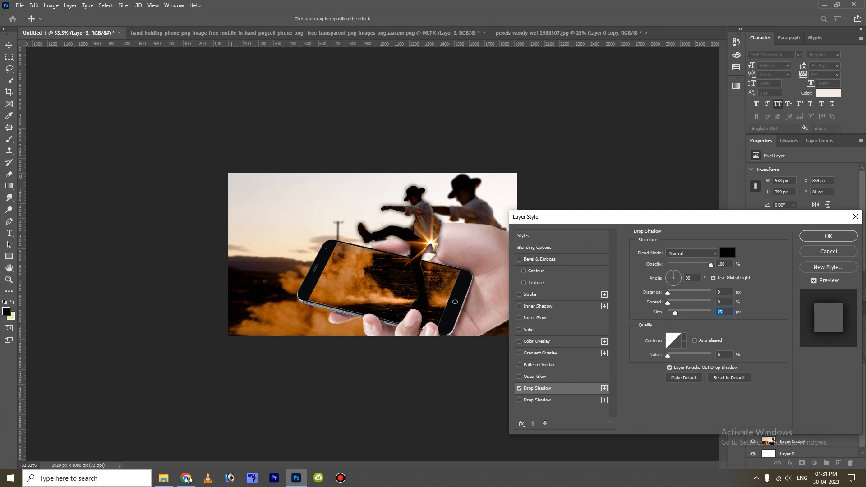
{"action": "key", "text": "Return"}
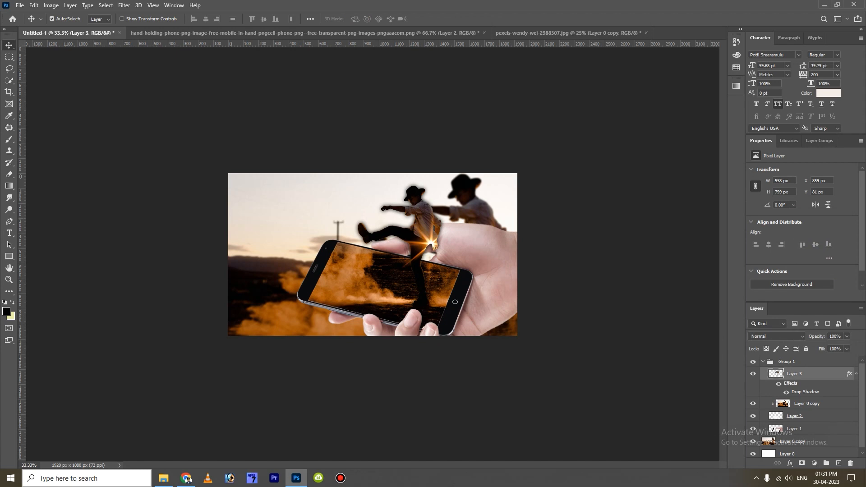
- Paint a soft black shadow around the man's standing foot on a new layer and set the layer's opacity to 38%
{"action": "left_click", "coordinate": [838, 463]}
{"action": "left_click_drag", "start_coordinate": [824, 374], "coordinate": [824, 392]}
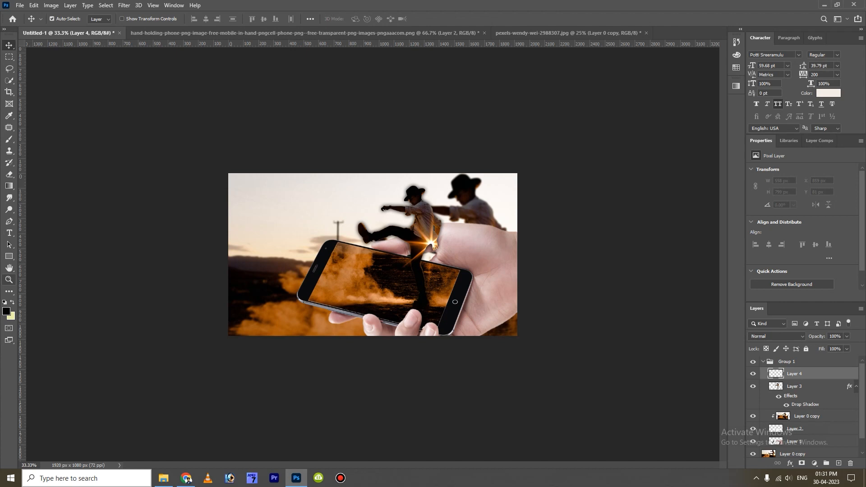
{"action": "left_click", "coordinate": [9, 139]}
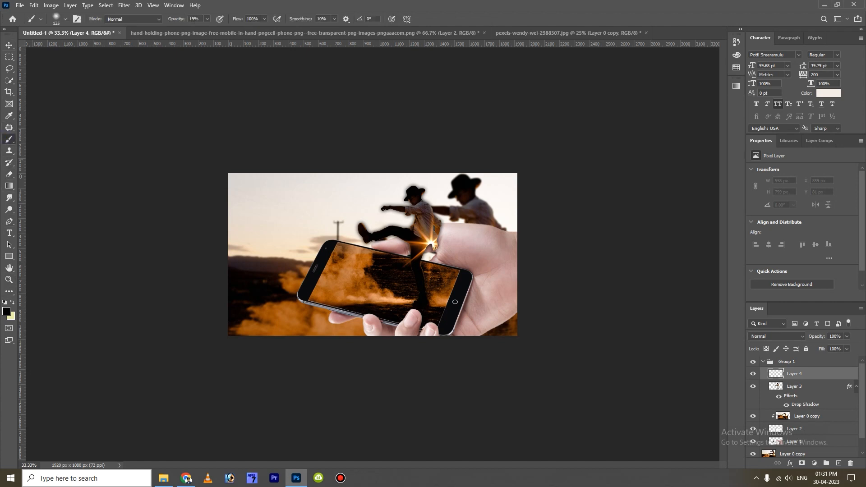
{"action": "mouse_move", "coordinate": [431, 303]}
{"action": "left_mouse_down"}
{"action": "mouse_move", "coordinate": [414, 311]}
{"action": "mouse_move", "coordinate": [433, 298]}
{"action": "mouse_move", "coordinate": [392, 302]}
{"action": "mouse_move", "coordinate": [429, 309]}
{"action": "left_mouse_up"}
{"action": "left_click", "coordinate": [846, 336]}
{"action": "left_click_drag", "start_coordinate": [848, 346], "coordinate": [820, 346]}
{"action": "key", "text": "v"}
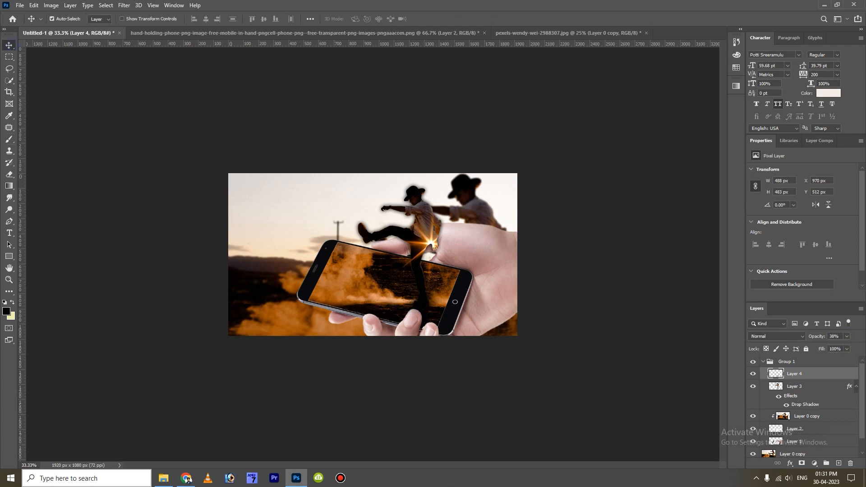
- Add the text "Pixellab" in the sky area beside the kicking man
{"action": "key", "text": "t"}
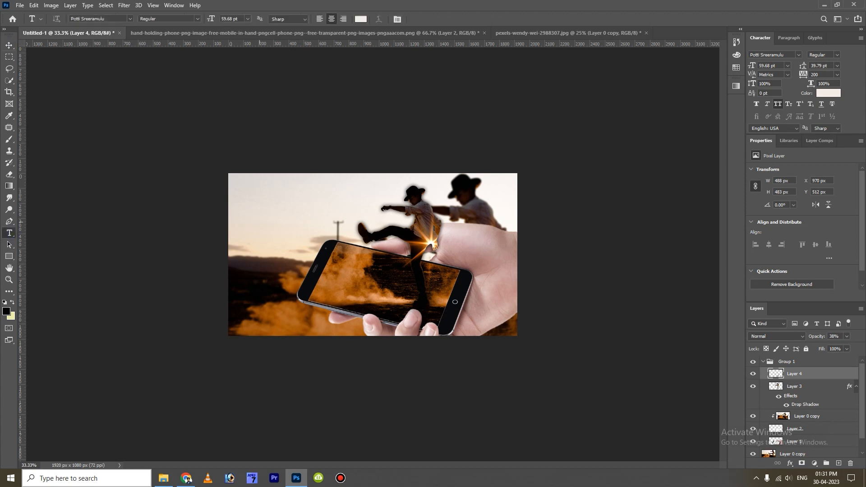
{"action": "left_click", "coordinate": [259, 222]}
{"action": "key", "text": "BackSpace"}
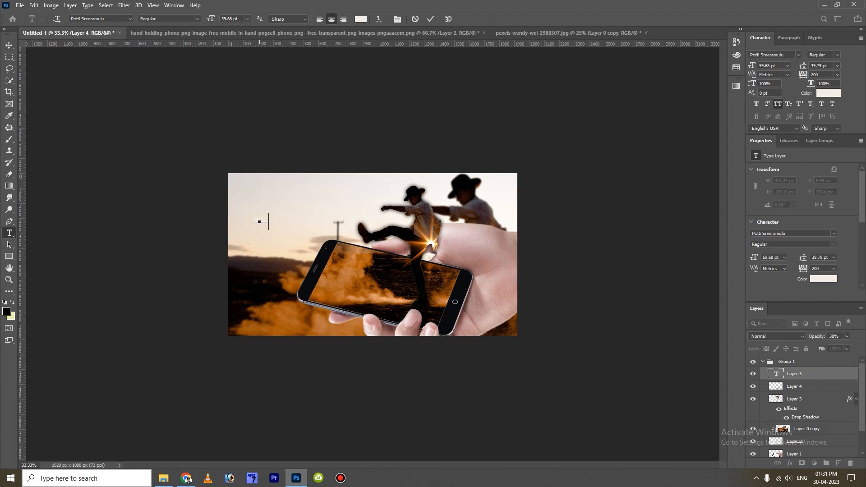
{"action": "key", "text": "BackSpace"}
{"action": "type", "text": "photo"}
{"action": "key", "text": "ctrl+Return"}
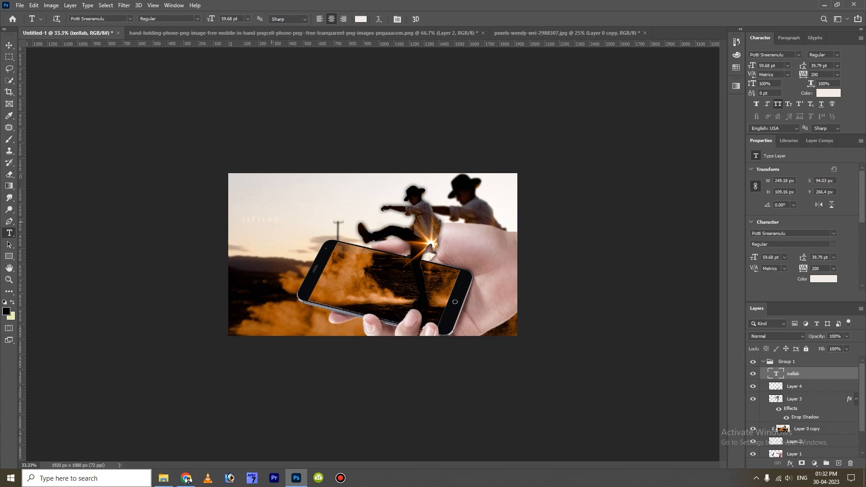
{"action": "left_click", "coordinate": [242, 221]}
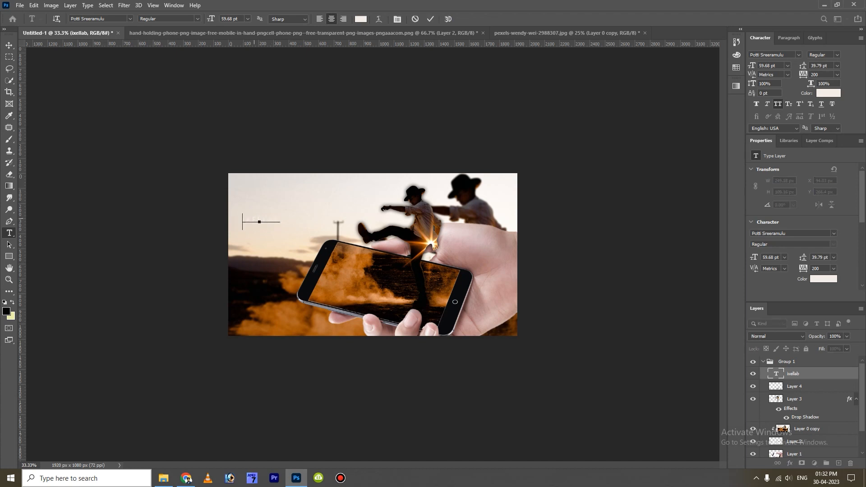
{"action": "type", "text": "p"}
{"action": "left_click", "coordinate": [430, 19]}
- Set the Pixellab text's font to 28 Days Later
{"action": "left_click_drag", "start_coordinate": [239, 221], "coordinate": [285, 222]}
{"action": "left_click", "coordinate": [130, 19]}
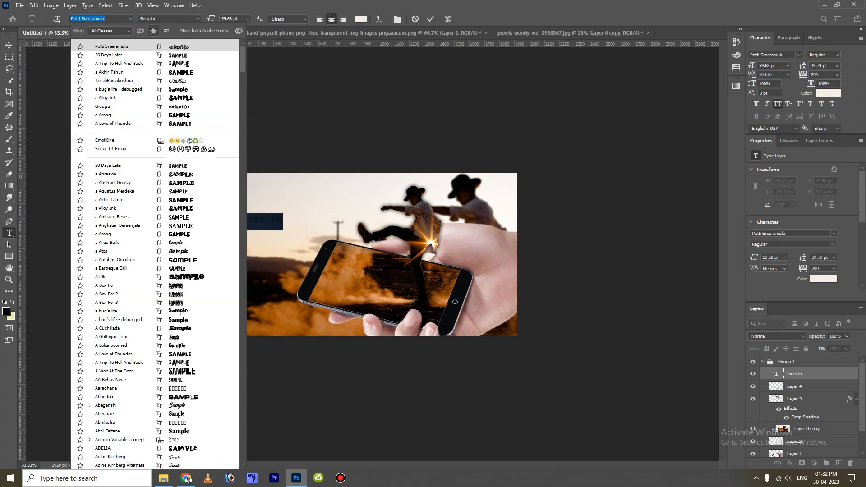
{"action": "key", "text": "Down"}
{"action": "key", "text": "Return"}
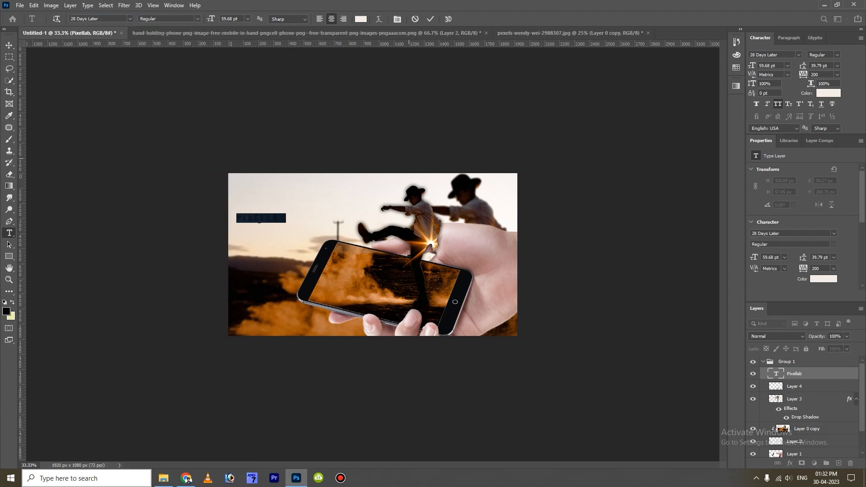
{"action": "key", "text": "ctrl+Return"}
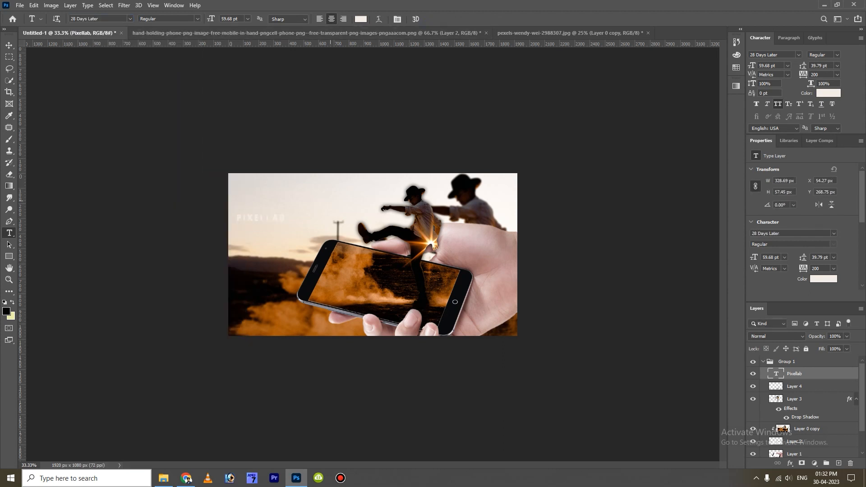
- Enlarge the Pixellab text to about 367.78% and change its font to A Trip To Hell And Back
{"action": "key", "text": "ctrl+t"}
{"action": "left_click_drag", "start_coordinate": [285, 213], "coordinate": [405, 199]}
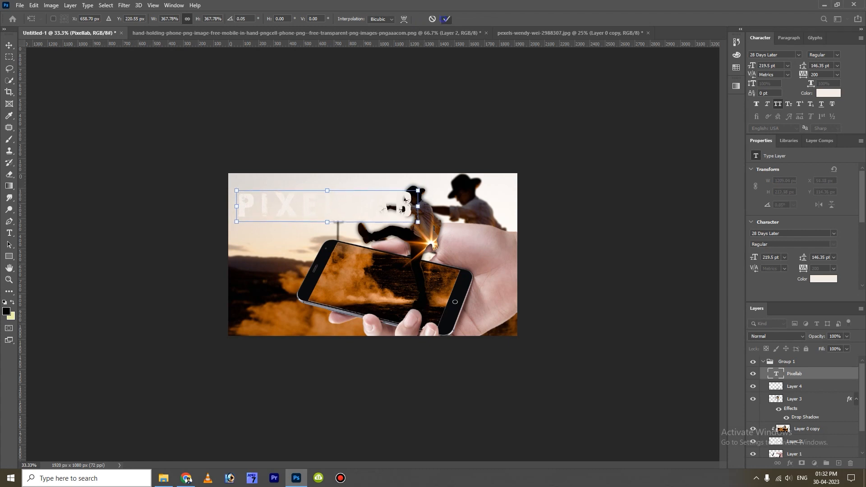
{"action": "left_click", "coordinate": [446, 19]}
{"action": "left_click", "coordinate": [130, 19]}
{"action": "key", "text": "Down"}
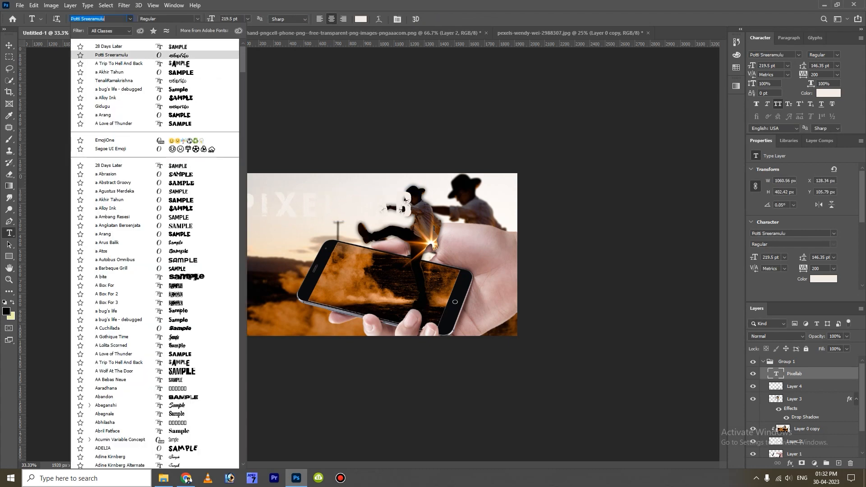
{"action": "key", "text": "Down"}
{"action": "key", "text": "Return"}
{"action": "key", "text": "v"}
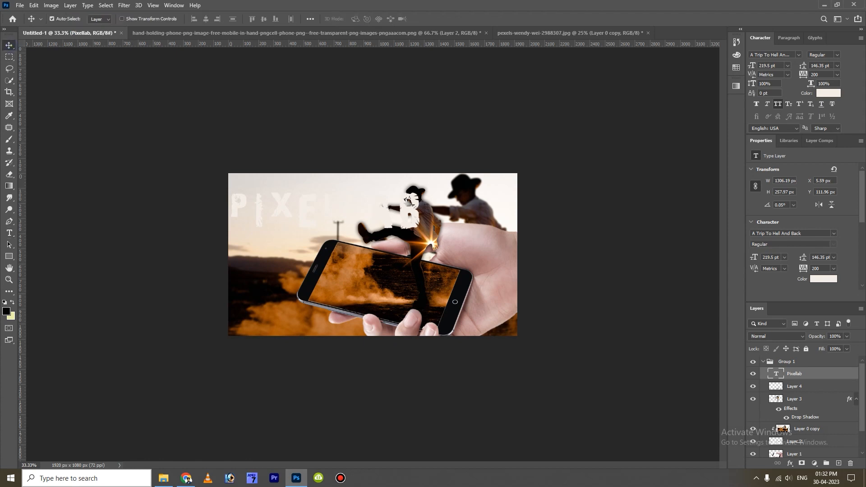
- Scale the Pixellab text to 61%, rotate it about 14° onto the phone screen, and place its layer below the man's layer
{"action": "key", "text": "ctrl+t"}
{"action": "left_click_drag", "start_coordinate": [446, 190], "coordinate": [447, 229]}
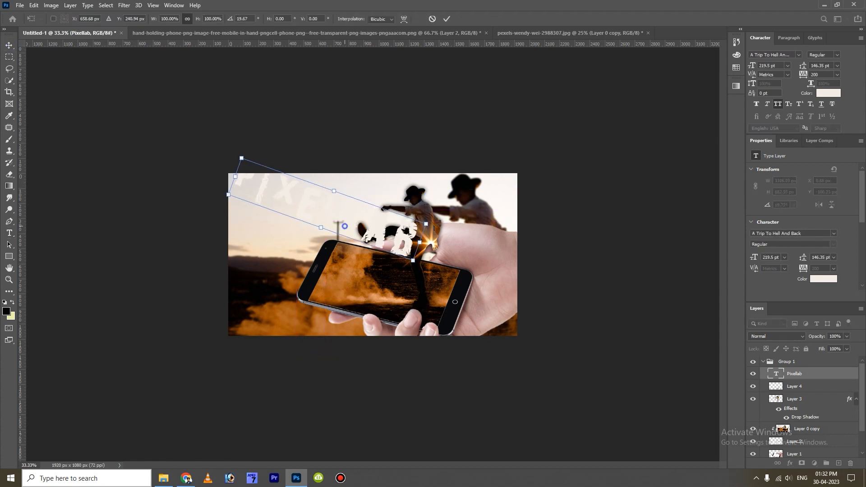
{"action": "left_click_drag", "start_coordinate": [344, 226], "coordinate": [391, 288]}
{"action": "left_click_drag", "start_coordinate": [471, 287], "coordinate": [425, 284]}
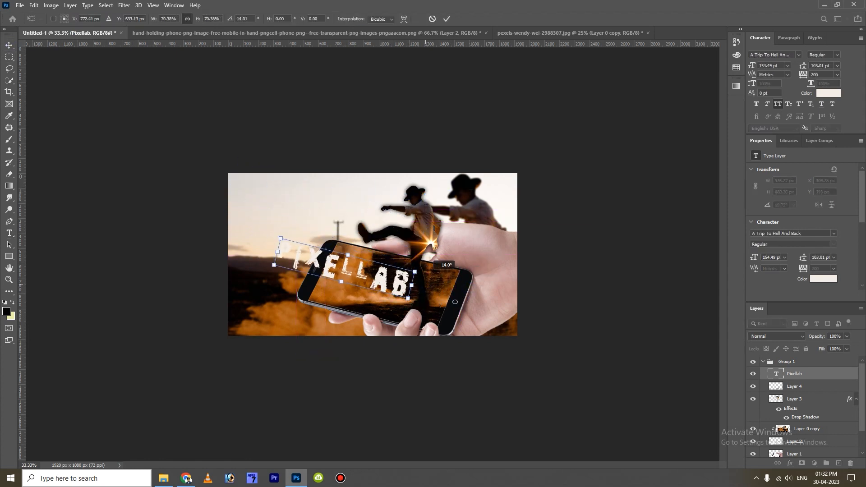
{"action": "left_click_drag", "start_coordinate": [365, 277], "coordinate": [391, 280]}
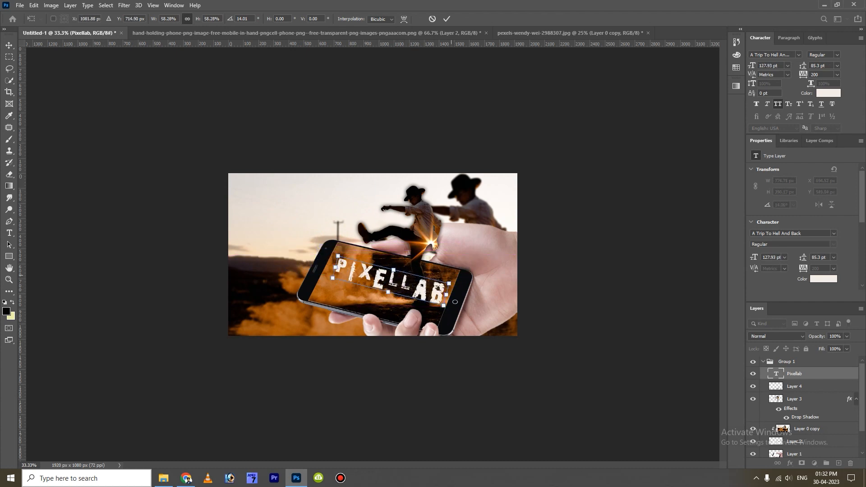
{"action": "left_click_drag", "start_coordinate": [443, 306], "coordinate": [445, 305]}
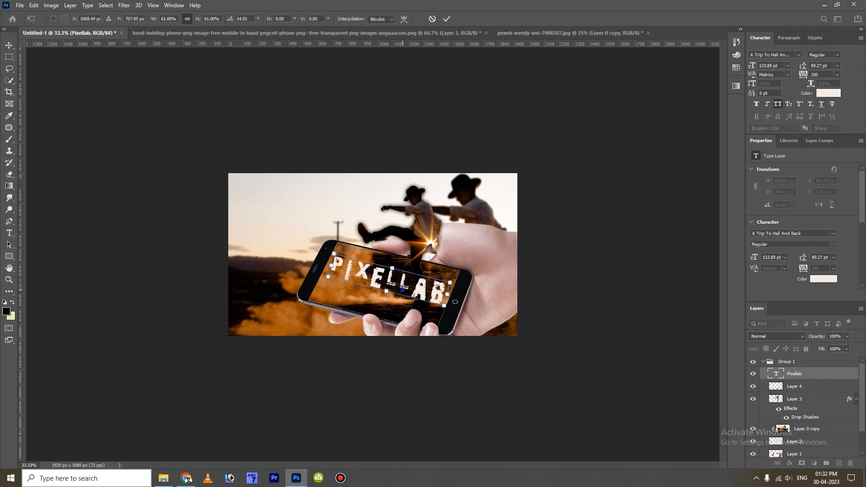
{"action": "left_click", "coordinate": [447, 19]}
{"action": "key", "text": "ctrl+bracketleft"}
{"action": "key", "text": "ctrl+bracketleft"}
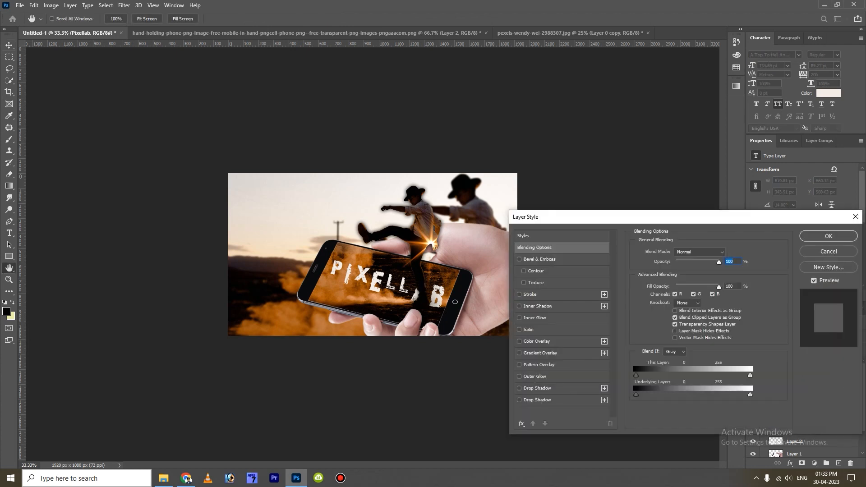
- Add a gradient overlay to the Pixellab text and change its white gradient stop to black (000000)
{"action": "left_click", "coordinate": [534, 376]}
{"action": "left_click", "coordinate": [519, 376]}
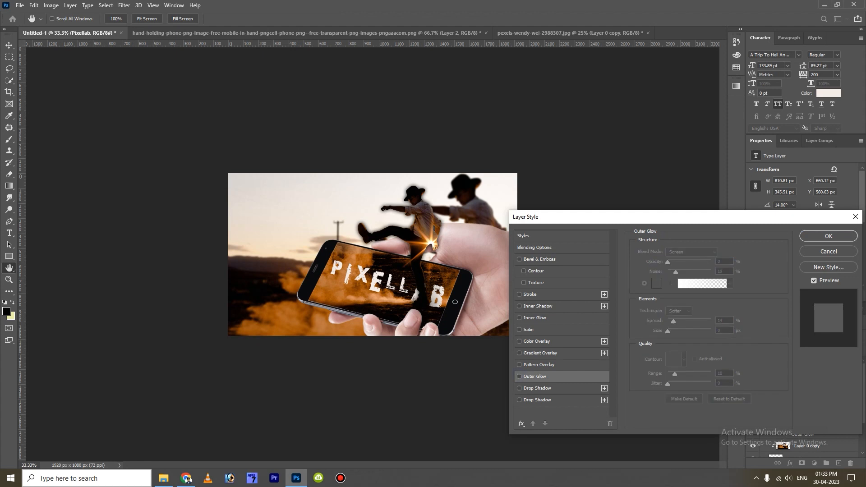
{"action": "left_click", "coordinate": [540, 352]}
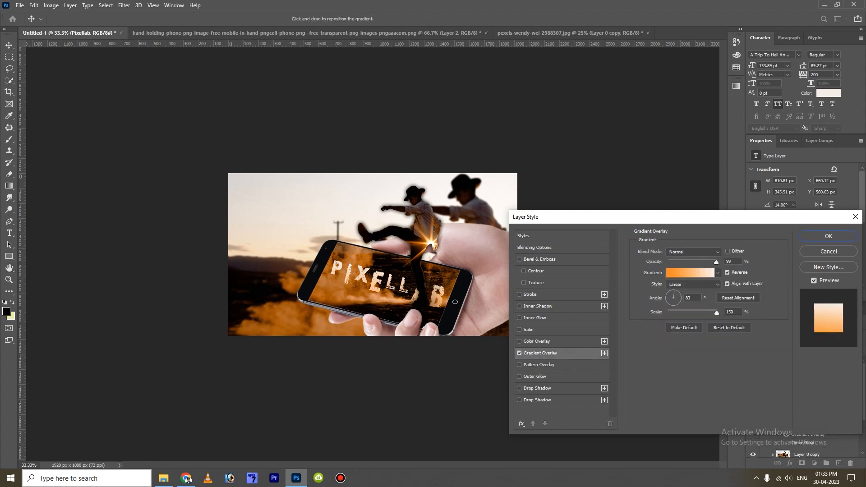
{"action": "left_click", "coordinate": [690, 272]}
{"action": "left_click", "coordinate": [632, 331]}
{"action": "left_click", "coordinate": [674, 369]}
{"action": "type", "text": "000000"}
{"action": "key", "text": "Return"}
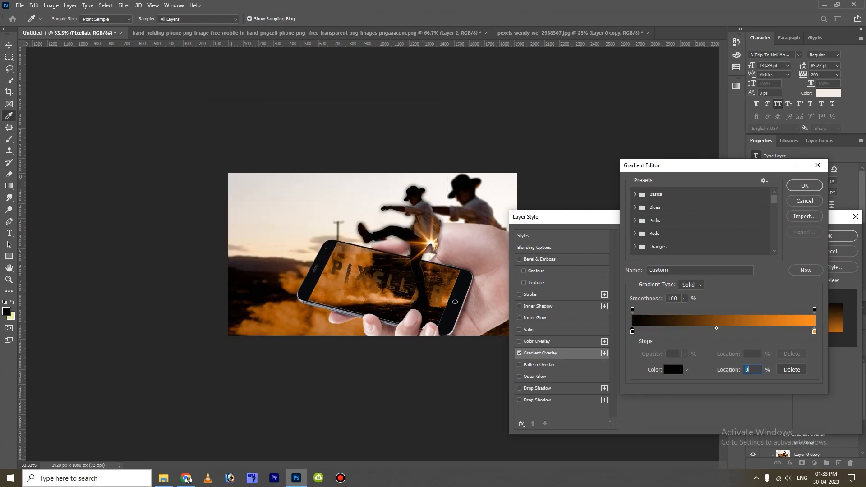
- Keep a single black stop at 23% location in the text's black-to-orange gradient and accept the gradient
{"action": "left_click_drag", "start_coordinate": [716, 328], "coordinate": [659, 331]}
{"action": "left_click", "coordinate": [672, 331]}
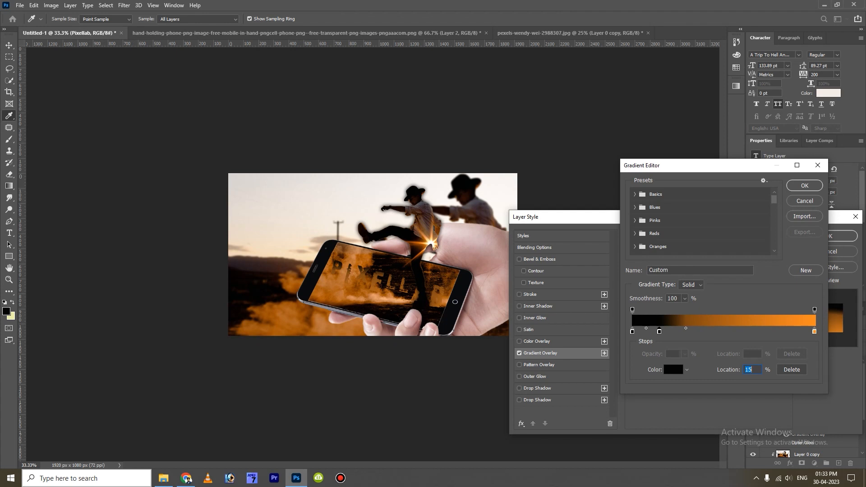
{"action": "left_click", "coordinate": [791, 369]}
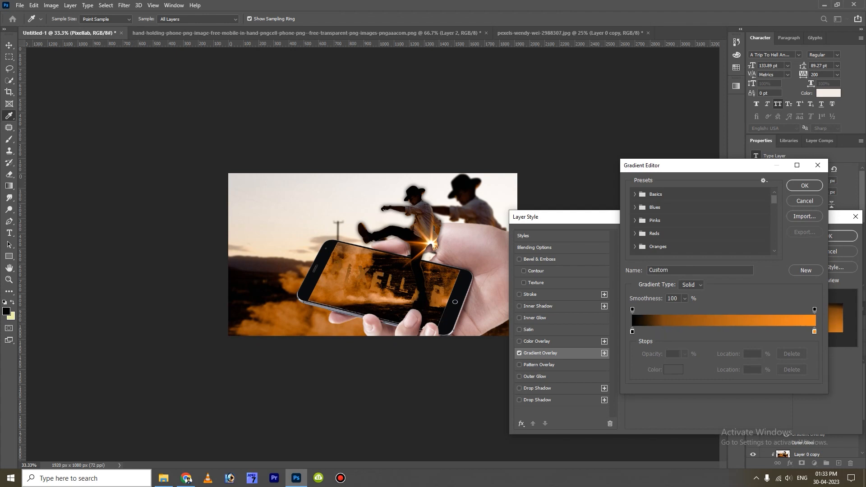
{"action": "left_click", "coordinate": [673, 331]}
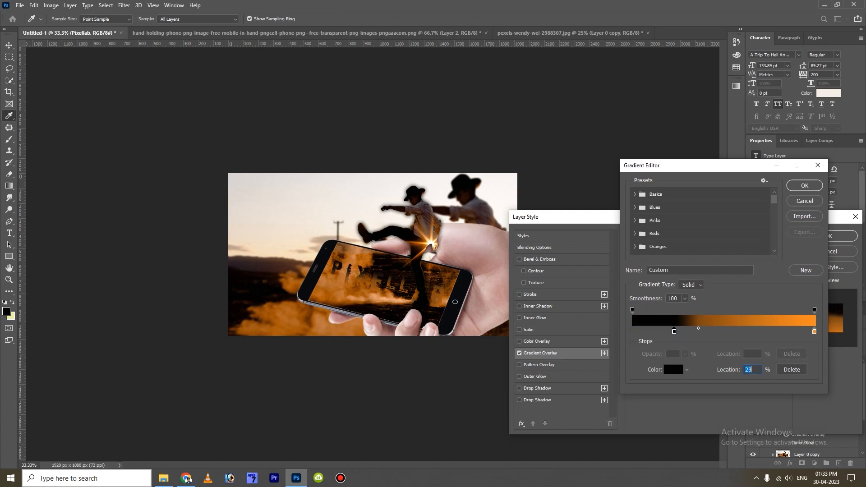
{"action": "key", "text": "Return"}
- Add an outside stroke to the Pixellab text in colour c88656 with a size of 5 px
{"action": "left_click", "coordinate": [552, 295]}
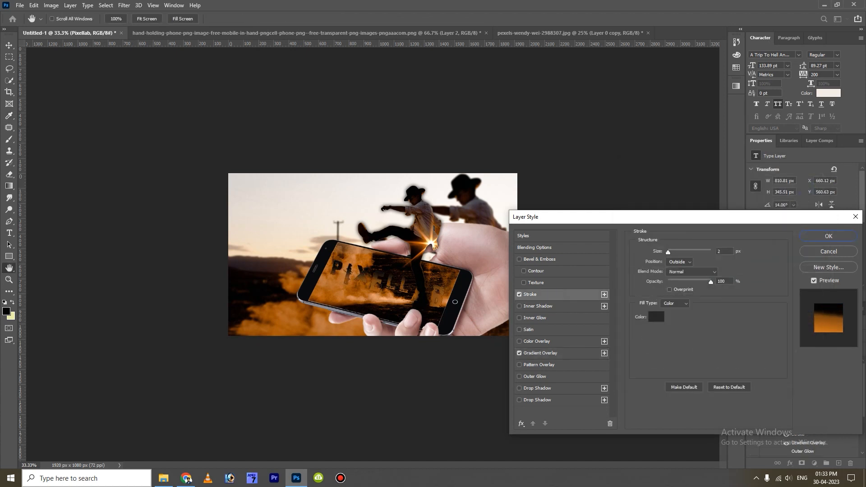
{"action": "left_click", "coordinate": [656, 317]}
{"action": "left_click", "coordinate": [356, 296]}
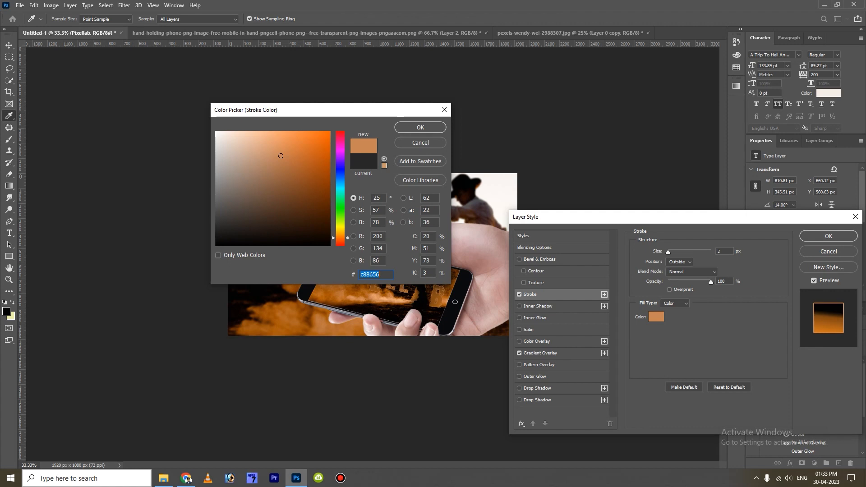
{"action": "key", "text": "Return"}
{"action": "left_click_drag", "start_coordinate": [668, 251], "coordinate": [670, 251]}
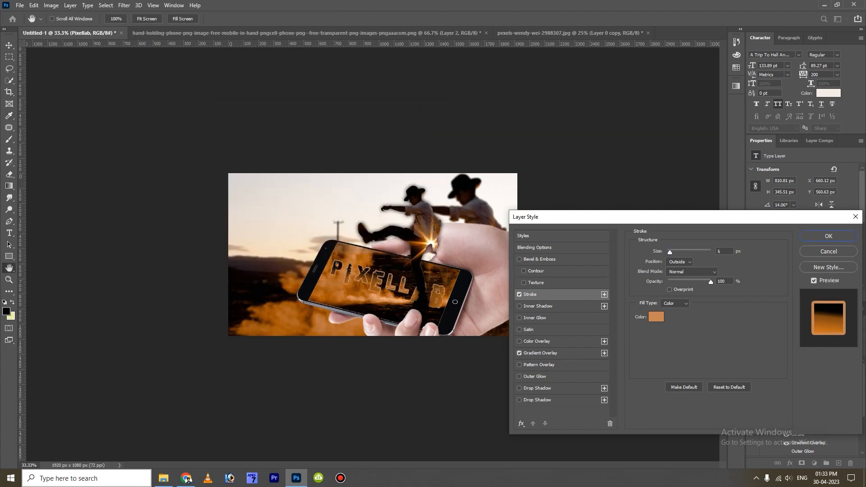
- Change the text's stroke colour to pale yellow f9ed9b and its size to 1 px
{"action": "left_click", "coordinate": [656, 317]}
{"action": "left_click_drag", "start_coordinate": [340, 237], "coordinate": [339, 229]}
{"action": "left_click", "coordinate": [259, 134]}
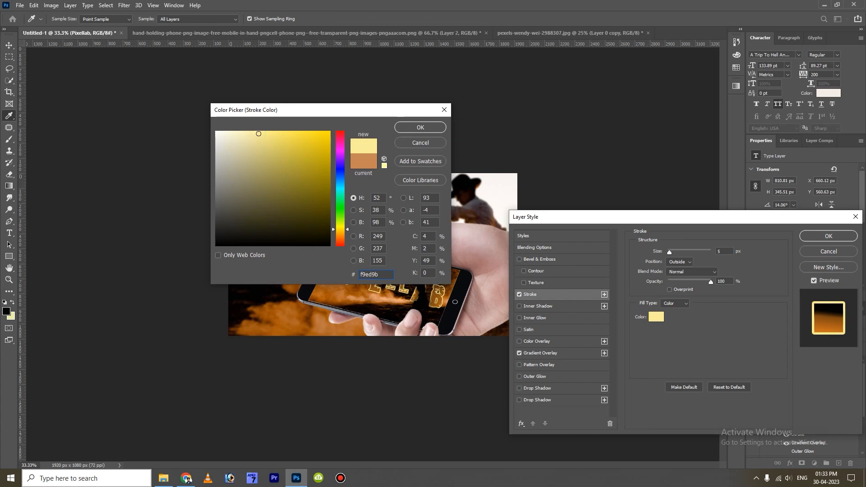
{"action": "key", "text": "Return"}
{"action": "key", "text": "Down"}
{"action": "key", "text": "Down"}
{"action": "key", "text": "Down"}
{"action": "key", "text": "Down"}
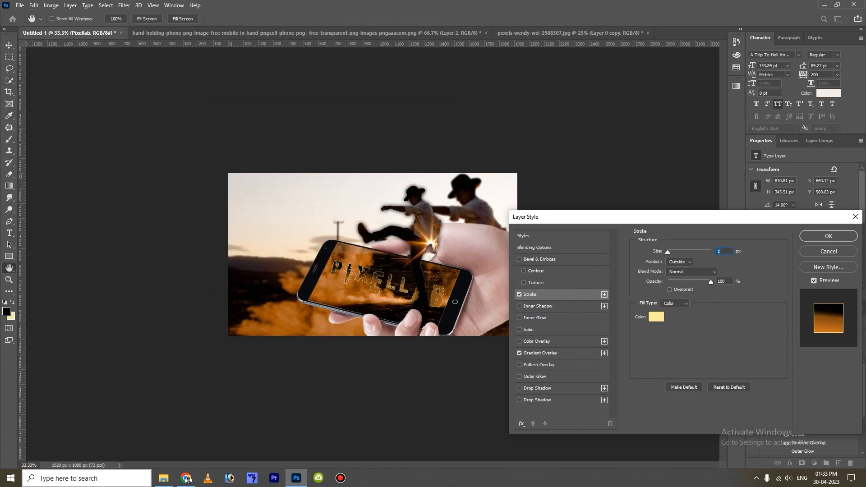
- Set the text's stroke colour to light orange e49d6a and its size to 3 px
{"action": "left_click", "coordinate": [656, 316]}
{"action": "left_click", "coordinate": [301, 163]}
{"action": "left_click_drag", "start_coordinate": [301, 163], "coordinate": [276, 143]}
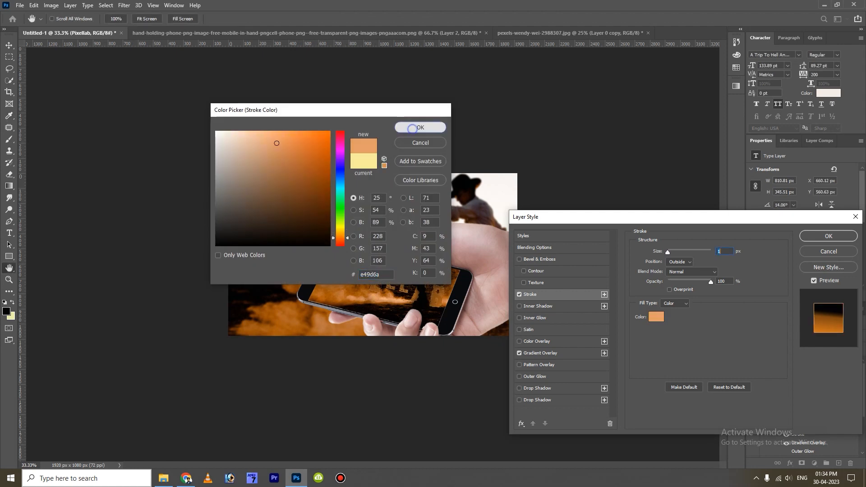
{"action": "left_click", "coordinate": [420, 127]}
{"action": "type", "text": "4"}
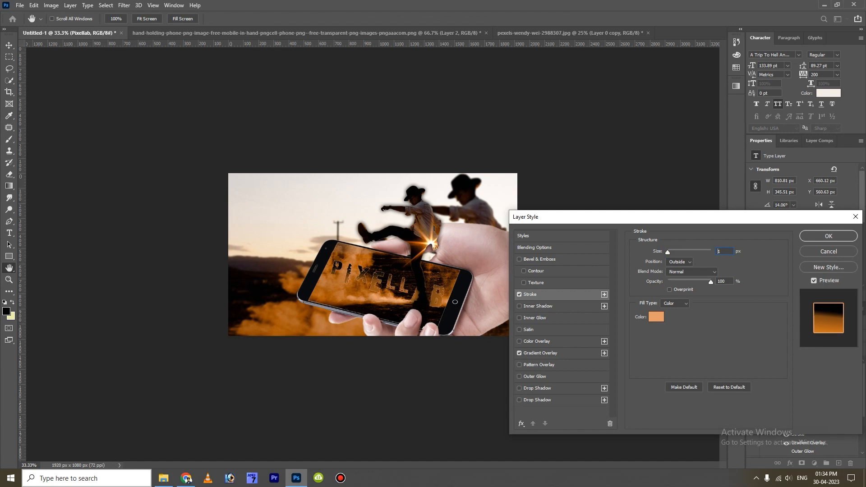
{"action": "type", "text": "1"}
{"action": "type", "text": "3"}
- Enable both drop shadows on the Pixellab text and give the second one a dark orange-brown colour sampled from the phone image
{"action": "left_click", "coordinate": [537, 387]}
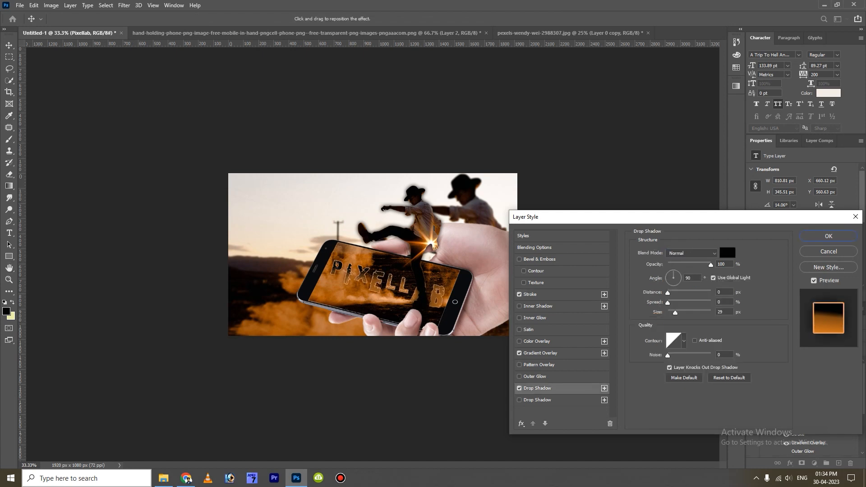
{"action": "mouse_move", "coordinate": [668, 292]}
{"action": "left_mouse_down"}
{"action": "mouse_move", "coordinate": [675, 312]}
{"action": "mouse_move", "coordinate": [671, 302]}
{"action": "left_mouse_up"}
{"action": "left_click", "coordinate": [537, 400]}
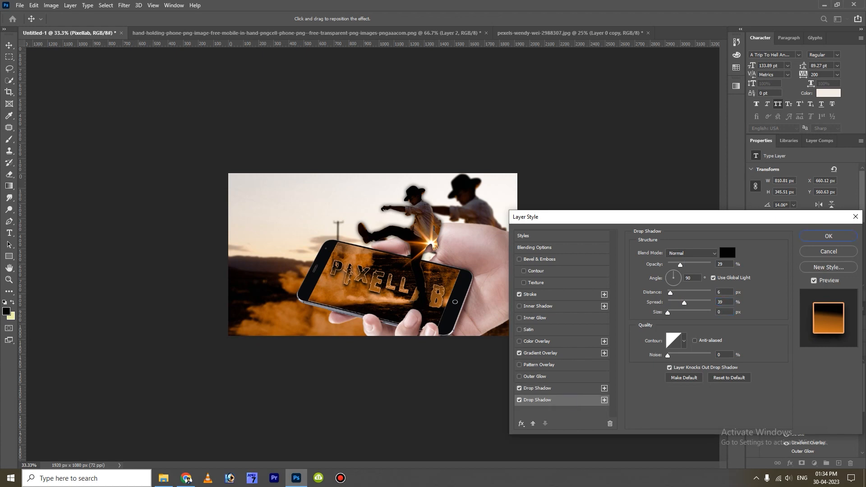
{"action": "left_click", "coordinate": [722, 256]}
{"action": "left_click_drag", "start_coordinate": [350, 298], "coordinate": [329, 301]}
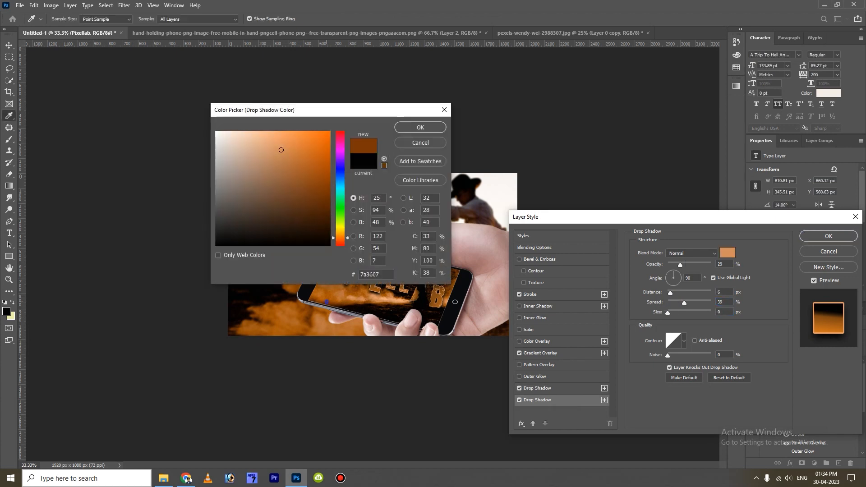
{"action": "left_click", "coordinate": [420, 132]}
- Set the second drop shadow to 85% opacity, 22 px distance and 41% spread, and apply the layer style
{"action": "left_click_drag", "start_coordinate": [679, 265], "coordinate": [704, 264]}
{"action": "left_click_drag", "start_coordinate": [669, 293], "coordinate": [674, 312]}
{"action": "key", "text": "Tab"}
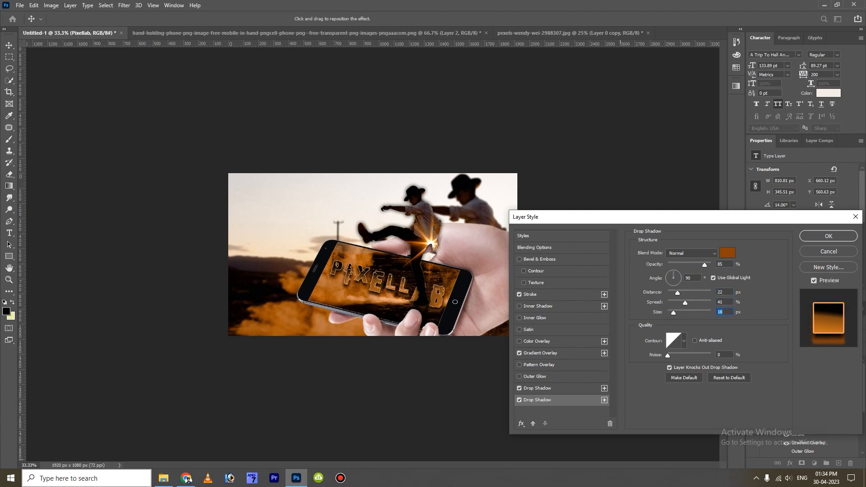
{"action": "key", "text": "Return"}
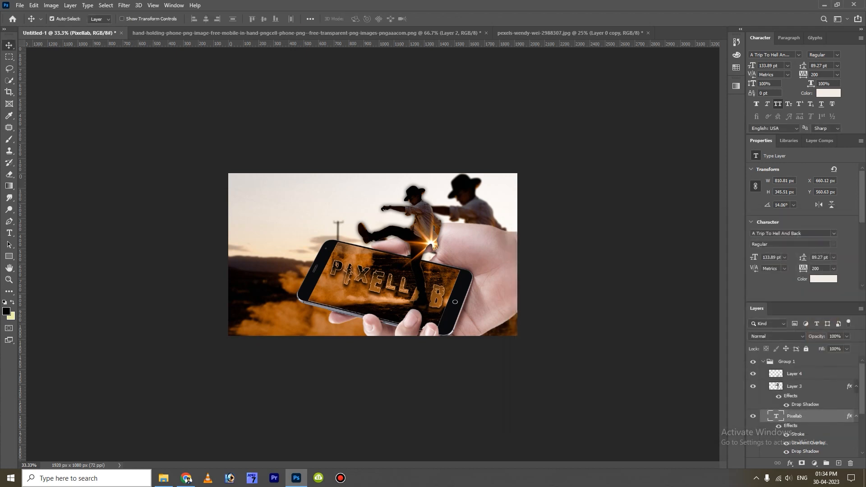
- Duplicate the blurred sunset background layer
{"action": "left_click", "coordinate": [493, 203]}
{"action": "key", "text": "ctrl+j"}
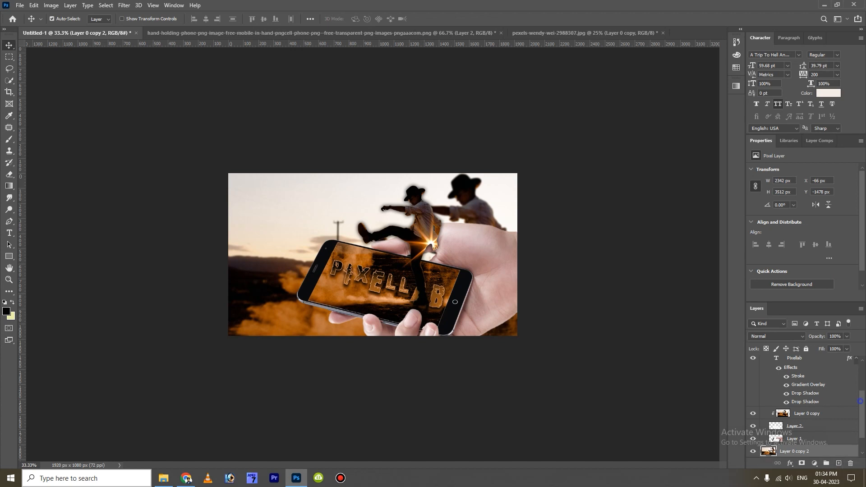
{"action": "scroll", "coordinate": [860, 400], "scroll_direction": "down", "scroll_amount": 2}
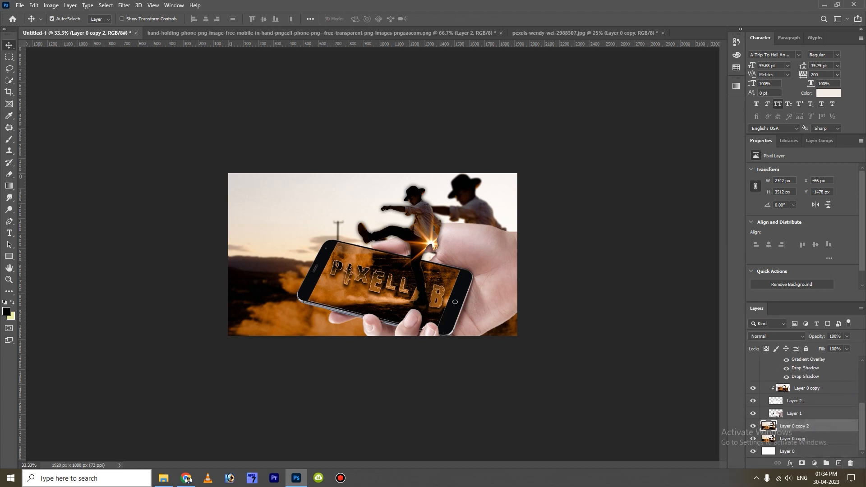
- Desaturate the duplicated background layer with a Hue/Saturation adjustment at -78 saturation
{"action": "key", "text": "ctrl+u"}
{"action": "key", "text": "Tab"}
{"action": "key", "text": "shift+Down"}
{"action": "key", "text": "shift+Down"}
{"action": "key", "text": "shift+Down"}
{"action": "key", "text": "shift+Down"}
{"action": "key", "text": "shift+Down"}
{"action": "key", "text": "shift+Down"}
{"action": "key", "text": "shift+Down"}
{"action": "key", "text": "shift+Down"}
{"action": "key", "text": "shift+Down"}
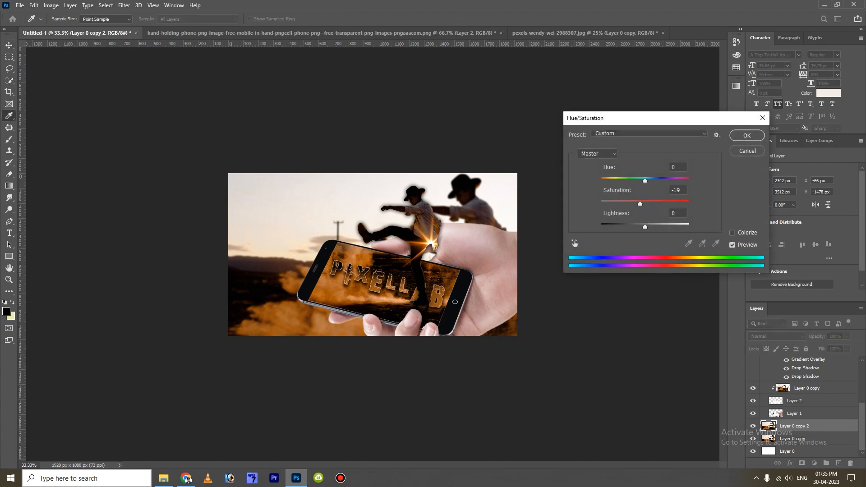
{"action": "key", "text": "Up"}
{"action": "key", "text": "Up"}
{"action": "key", "text": "Up"}
{"action": "key", "text": "Up"}
{"action": "key", "text": "Up"}
{"action": "key", "text": "Up"}
{"action": "key", "text": "Up"}
{"action": "key", "text": "Up"}
{"action": "key", "text": "Up"}
{"action": "key", "text": "Up"}
{"action": "key", "text": "Up"}
{"action": "key", "text": "Up"}
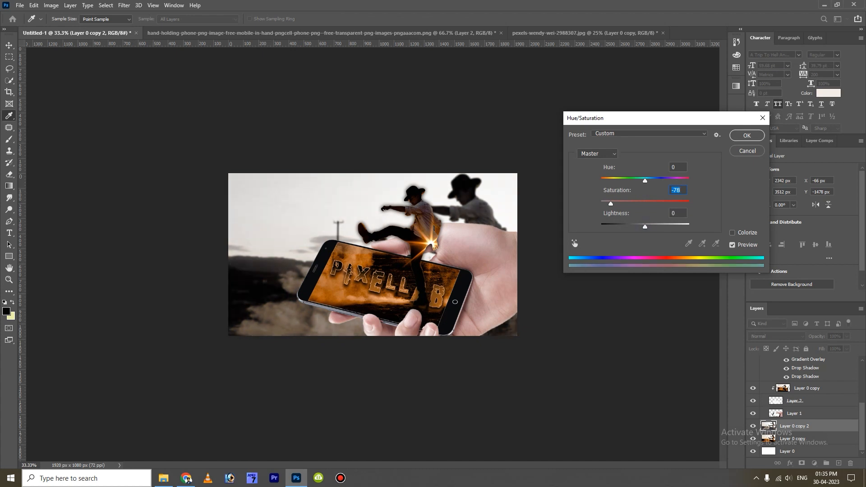
{"action": "key", "text": "Tab"}
{"action": "key", "text": "Tab"}
{"action": "key", "text": "Up"}
{"action": "key", "text": "Up"}
{"action": "key", "text": "Up"}
{"action": "key", "text": "Up"}
{"action": "key", "text": "Up"}
{"action": "key", "text": "Up"}
{"action": "key", "text": "Up"}
{"action": "key", "text": "Up"}
{"action": "key", "text": "Return"}
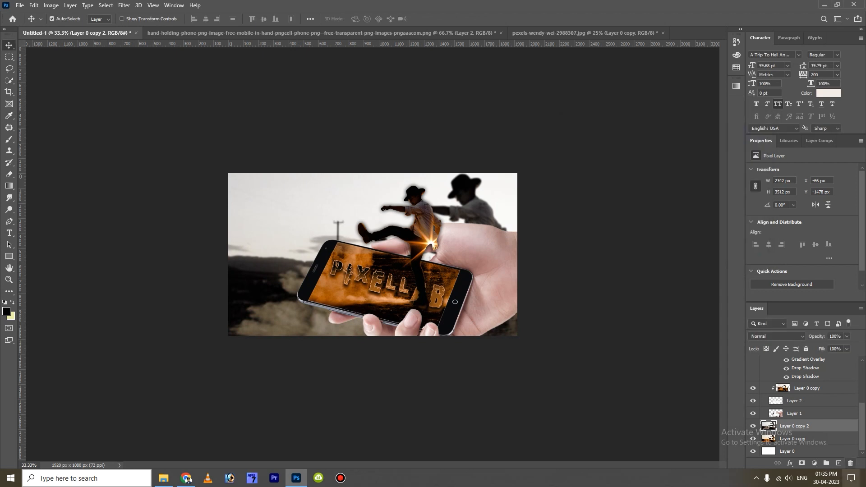
- Erase the desaturated copy over the left landscape and dust with a soft 600 px eraser at 78% opacity to restore warm colours
{"action": "right_click", "coordinate": [841, 427]}
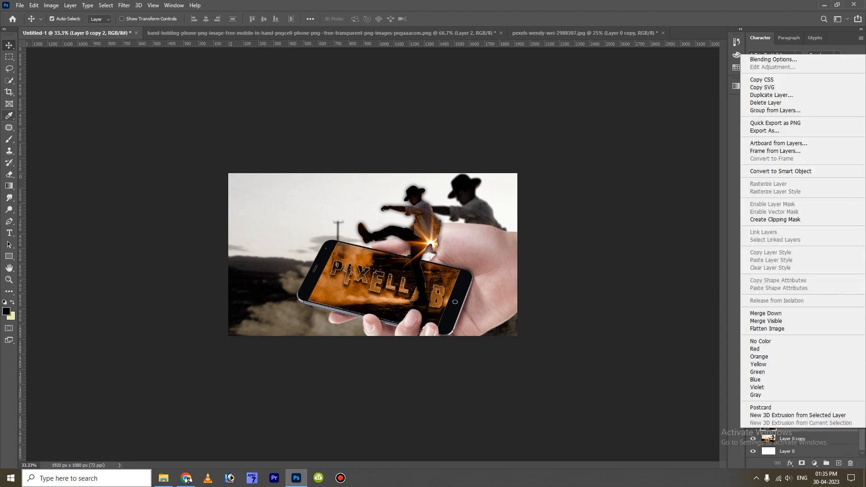
{"action": "left_click", "coordinate": [9, 175]}
{"action": "key", "text": "e"}
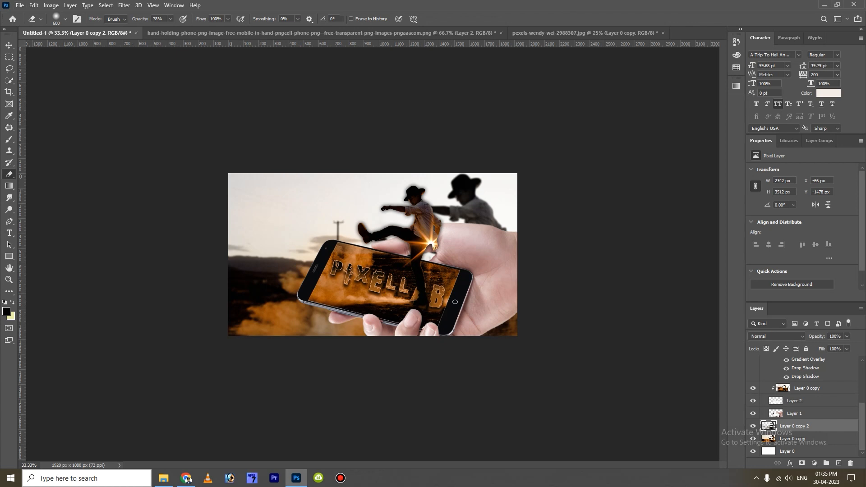
{"action": "key", "text": "v"}
- Save the composite on the computer as the Photoshop file TEST in the PROJECT 98 folder
{"action": "key", "text": "ctrl+s"}
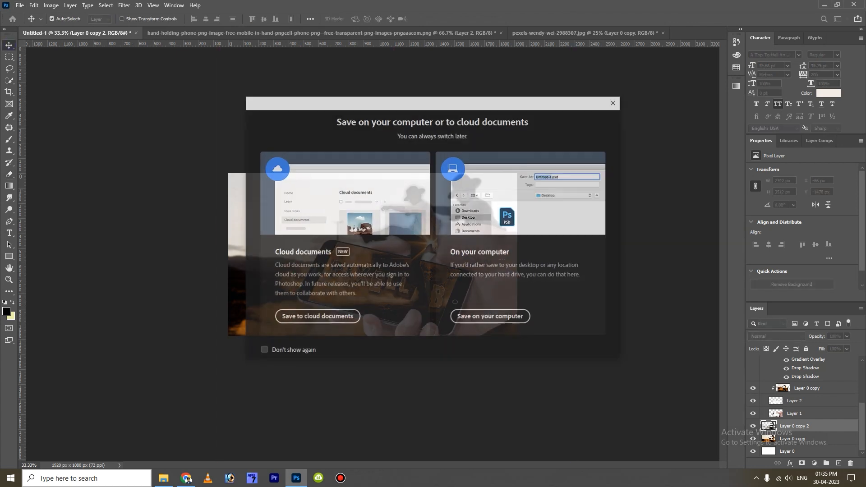
{"action": "left_click", "coordinate": [491, 316]}
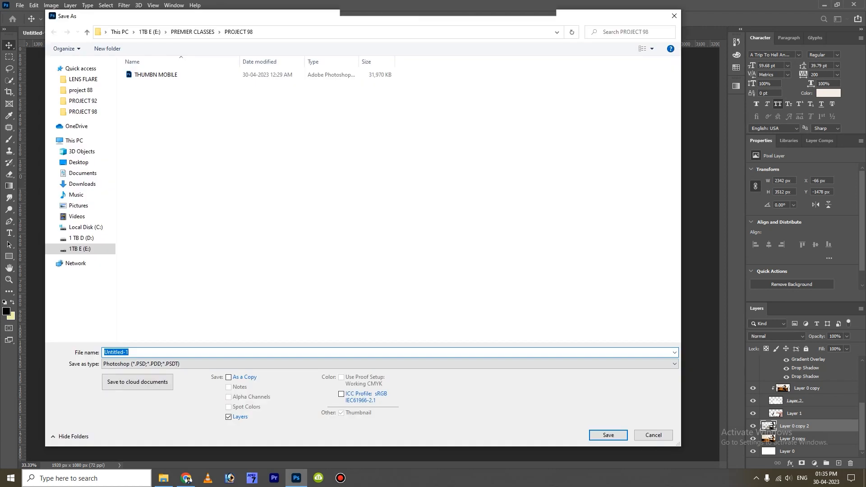
{"action": "left_click", "coordinate": [152, 351]}
{"action": "key", "text": "BackSpace"}
{"action": "key", "text": "BackSpace"}
{"action": "key", "text": "BackSpace"}
{"action": "key", "text": "BackSpace"}
{"action": "key", "text": "BackSpace"}
{"action": "key", "text": "BackSpace"}
{"action": "key", "text": "BackSpace"}
{"action": "key", "text": "BackSpace"}
{"action": "type", "text": "TEST"}
{"action": "key", "text": "Return"}
{"action": "key", "text": "Return"}
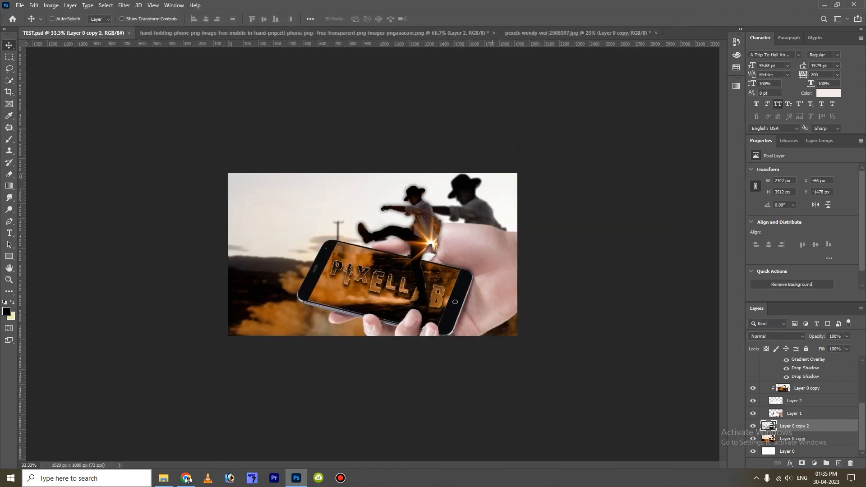
- Open the LENS FLARE folder containing images (10).jpg from Chrome's download list and return to the composite in Photoshop
{"action": "key", "text": "ctrl+plus"}
{"action": "key", "text": "ctrl+plus"}
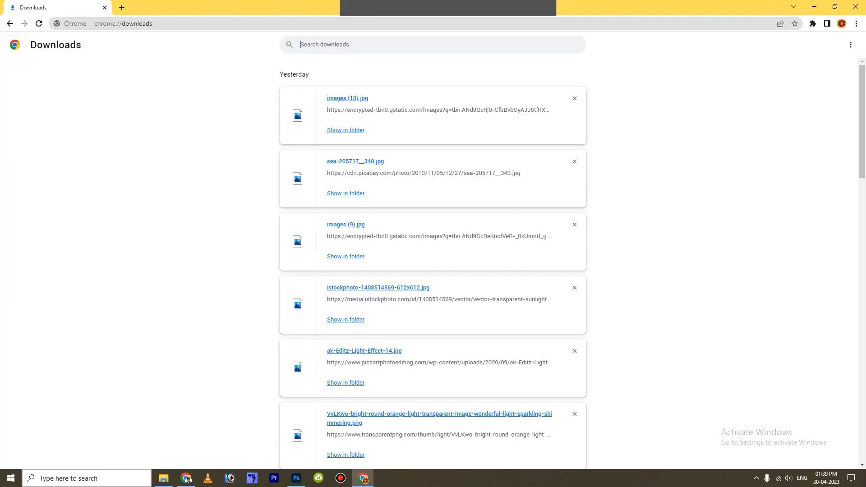
{"action": "left_click", "coordinate": [342, 132]}
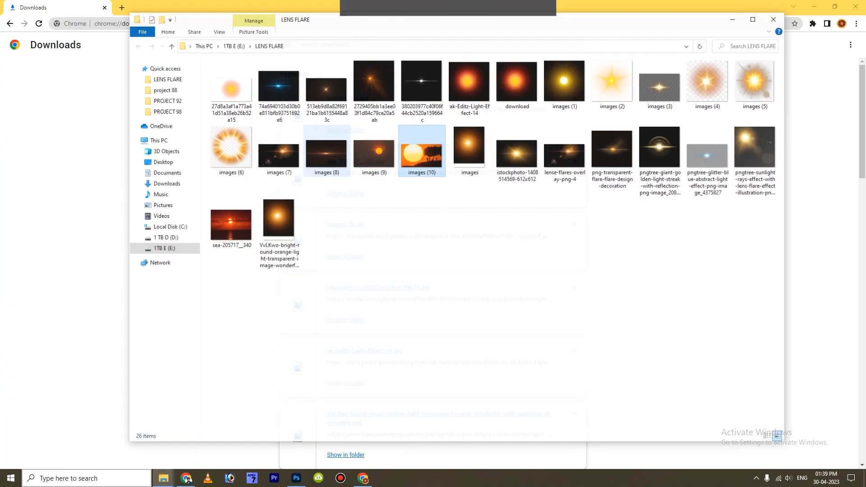
{"action": "left_click", "coordinate": [733, 19]}
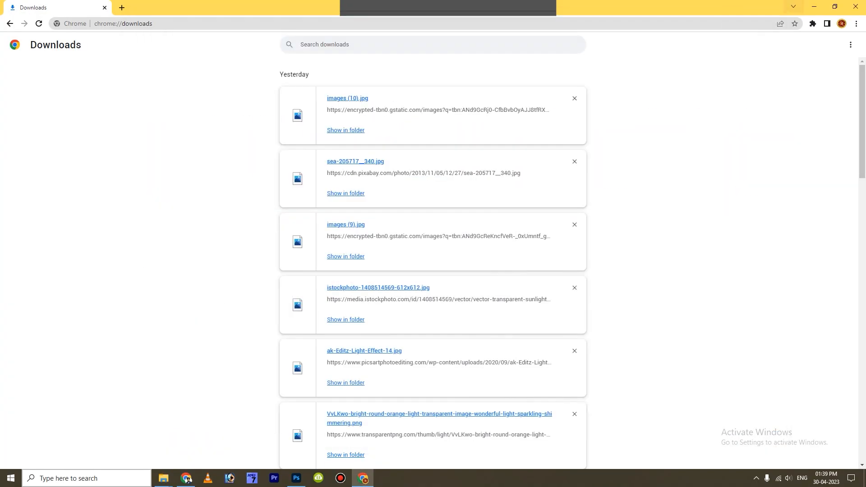
{"action": "left_click", "coordinate": [814, 7]}
{"action": "left_click", "coordinate": [187, 479]}
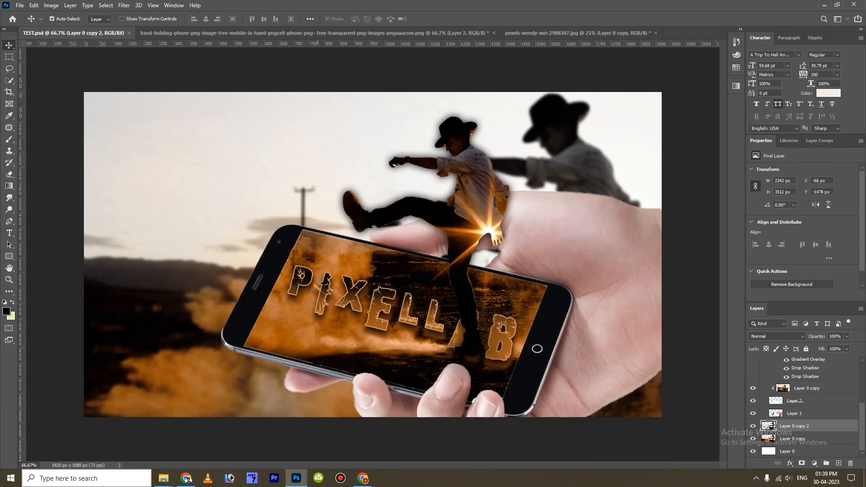
- Place the sunset picture images (10) from the LENS FLARE folder over the canvas's upper-left corner, enlarged to about 1185 × 666 px
{"action": "mouse_move", "coordinate": [163, 478]}
{"action": "left_click", "coordinate": [204, 440]}
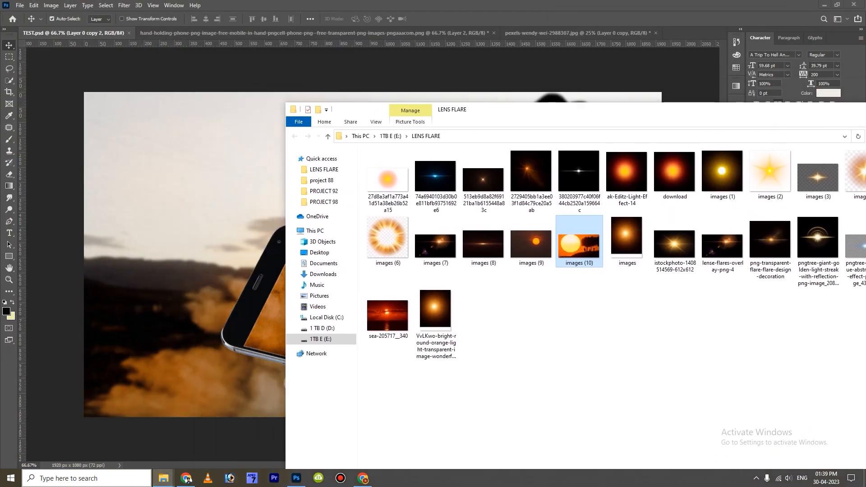
{"action": "left_click_drag", "start_coordinate": [575, 246], "coordinate": [225, 234]}
{"action": "left_click_drag", "start_coordinate": [416, 230], "coordinate": [597, 210]}
{"action": "left_click_drag", "start_coordinate": [553, 214], "coordinate": [311, 178]}
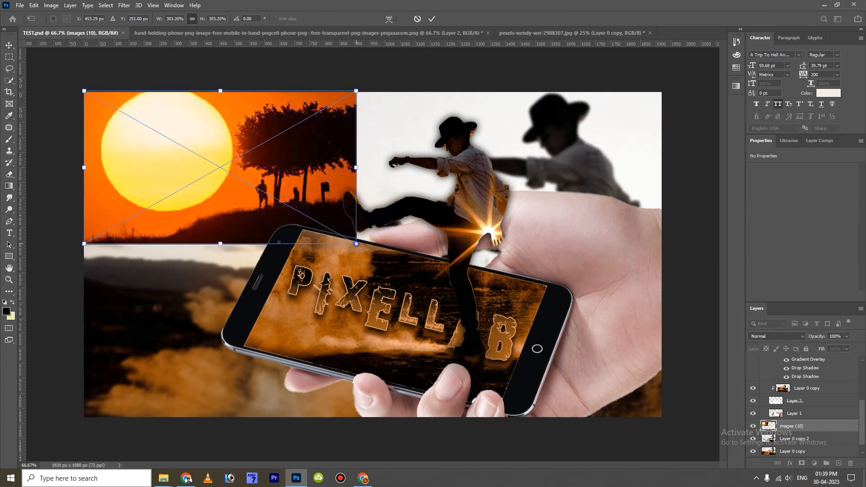
{"action": "left_click_drag", "start_coordinate": [356, 244], "coordinate": [440, 290]}
{"action": "key", "text": "Return"}
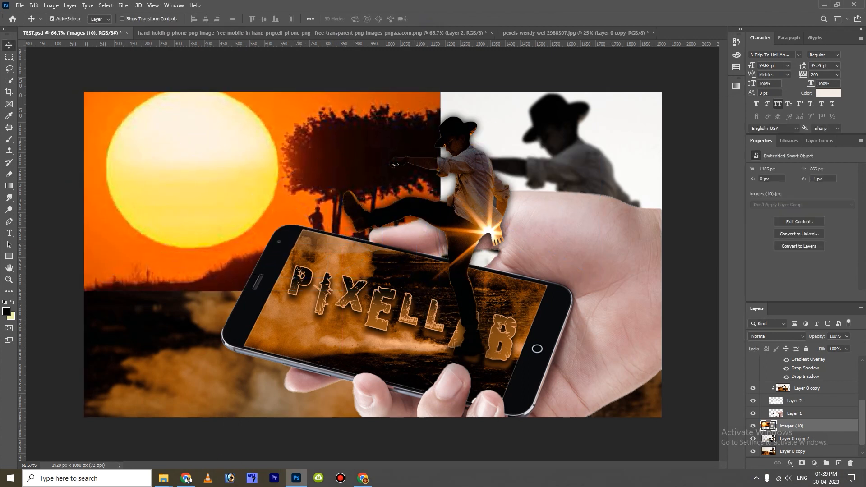
- Rasterize the images (10) layer and fade its right and lower parts with a soft 1100 px eraser at 78% opacity
{"action": "right_click", "coordinate": [792, 426]}
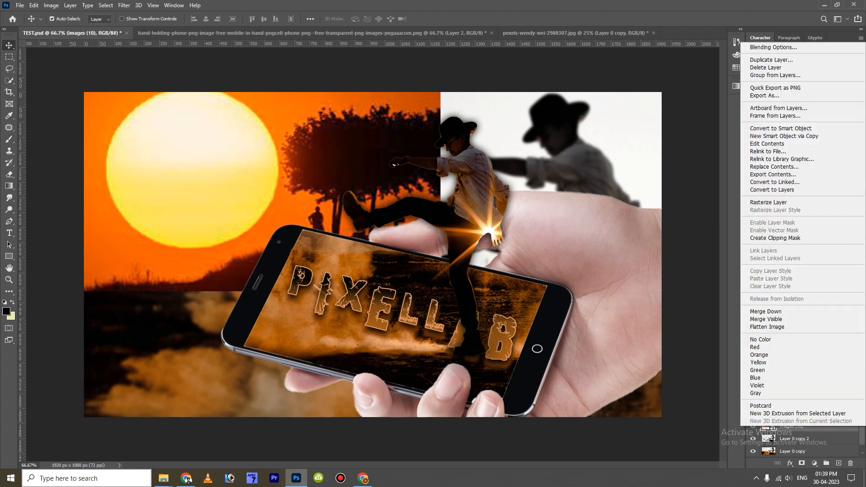
{"action": "left_click", "coordinate": [794, 202]}
{"action": "key", "text": "e"}
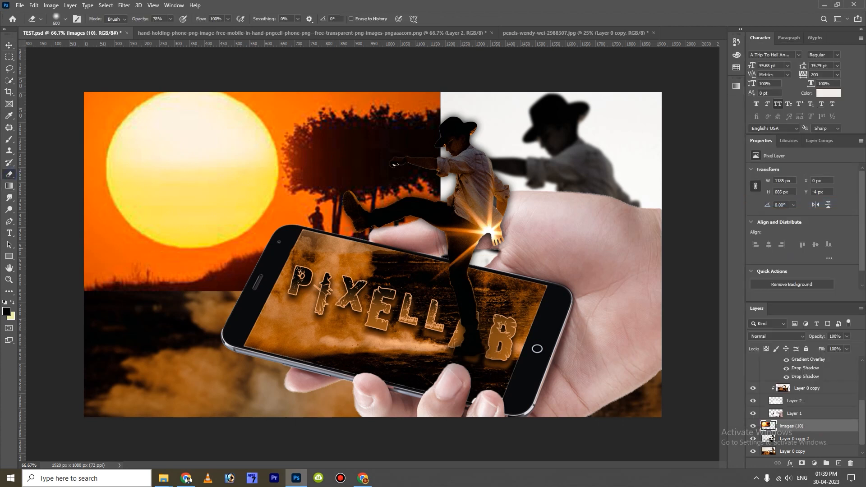
{"action": "left_click", "coordinate": [518, 163]}
{"action": "key", "text": "bracketright"}
{"action": "key", "text": "bracketright"}
{"action": "key", "text": "bracketright"}
{"action": "key", "text": "bracketright"}
{"action": "key", "text": "bracketright"}
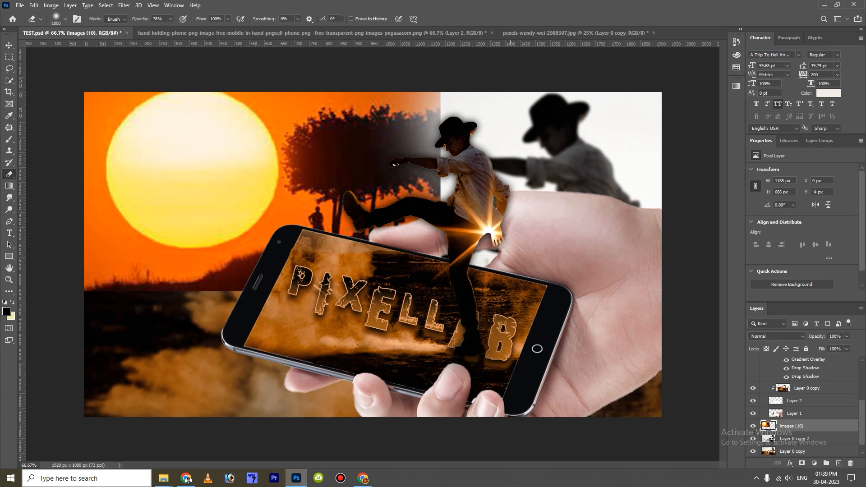
{"action": "left_click", "coordinate": [482, 96]}
{"action": "mouse_move", "coordinate": [482, 95]}
{"action": "left_mouse_down"}
{"action": "mouse_move", "coordinate": [495, 179]}
{"action": "mouse_move", "coordinate": [488, 209]}
{"action": "mouse_move", "coordinate": [430, 287]}
{"action": "mouse_move", "coordinate": [294, 325]}
{"action": "mouse_move", "coordinate": [188, 332]}
{"action": "mouse_move", "coordinate": [240, 336]}
{"action": "left_mouse_up"}
{"action": "key", "text": "v"}
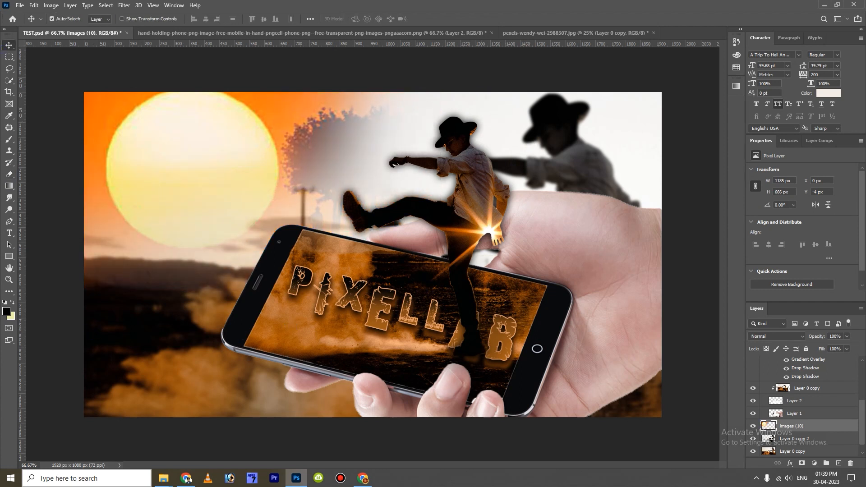
- Set the images (10) sunset layer to Overlay blending at 54% opacity
{"action": "left_click", "coordinate": [776, 337]}
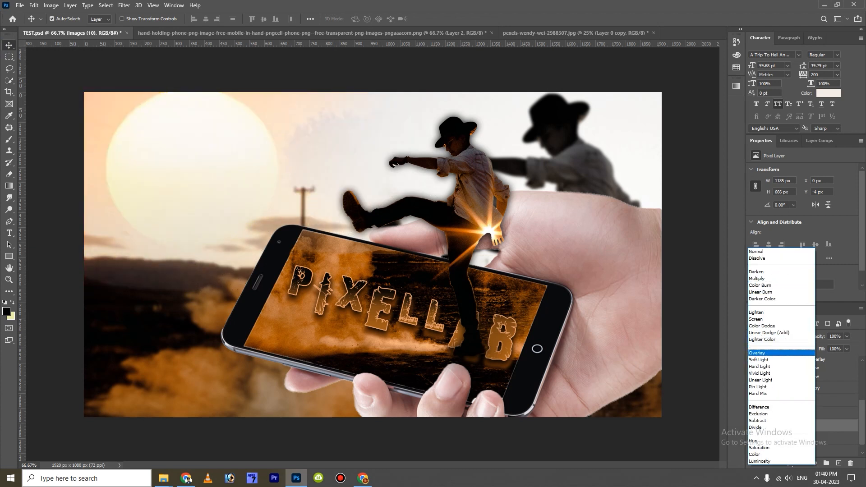
{"action": "key", "text": "Return"}
{"action": "left_click_drag", "start_coordinate": [846, 336], "coordinate": [828, 347]}
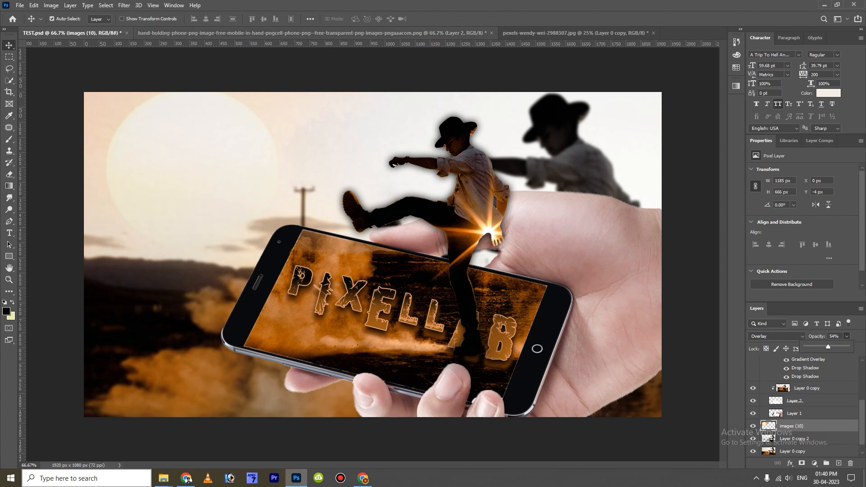
- Place lense-flares-overlay-png-4 from the LENS FLARE folder, blend it with Screen, and position it over the glow at the man's hand
{"action": "mouse_move", "coordinate": [163, 478]}
{"action": "left_click", "coordinate": [205, 433]}
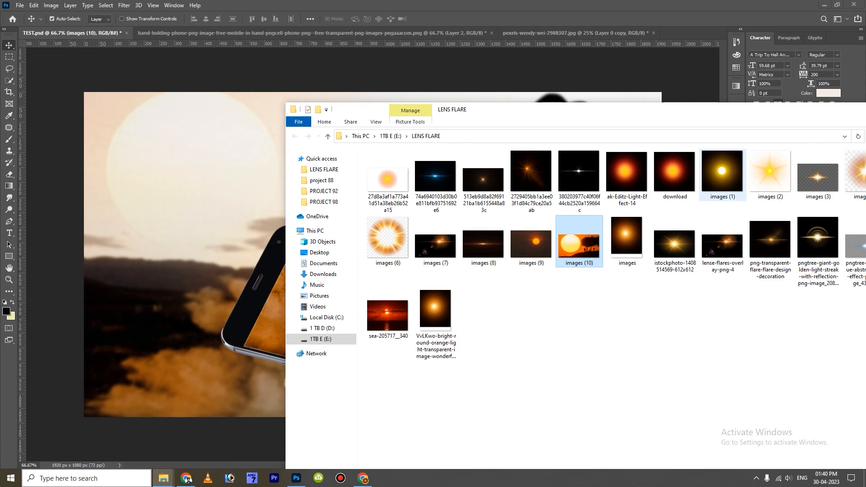
{"action": "left_click_drag", "start_coordinate": [722, 246], "coordinate": [301, 272]}
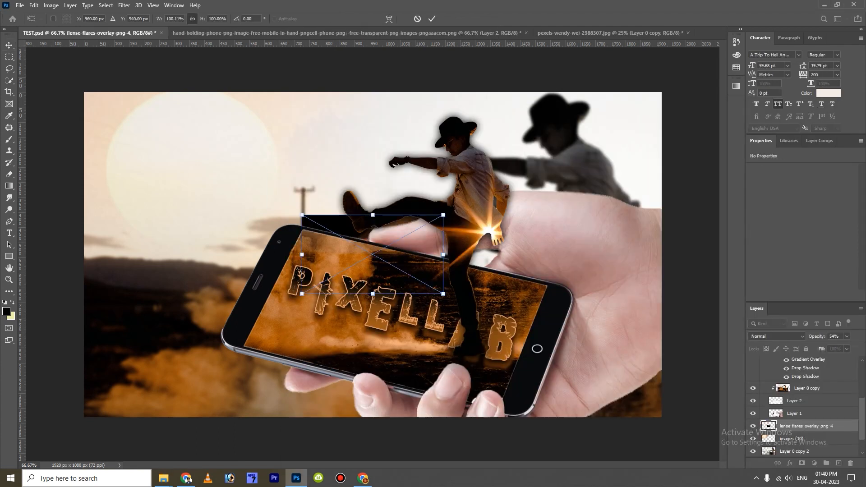
{"action": "left_click", "coordinate": [775, 336]}
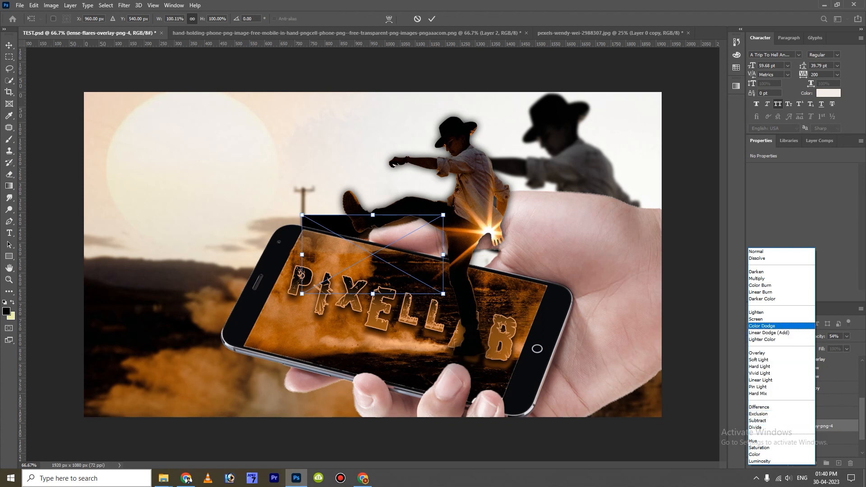
{"action": "left_click", "coordinate": [755, 319]}
{"action": "left_click_drag", "start_coordinate": [424, 238], "coordinate": [530, 220]}
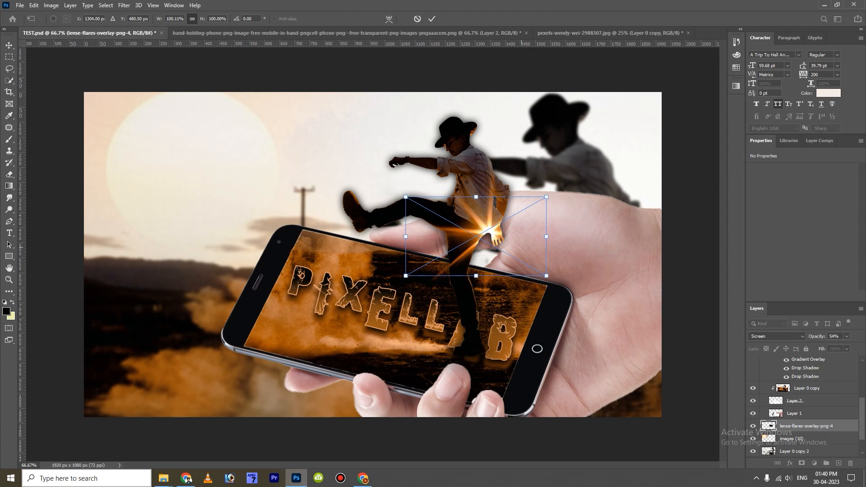
{"action": "key", "text": "Return"}
- Raise the lens-flare layer above Layer 1 and enlarge it to about 740 × 416 px around the man's hand
{"action": "key", "text": "ctrl+bracketright"}
{"action": "key", "text": "ctrl+bracketright"}
{"action": "key", "text": "ctrl+alt+g"}
{"action": "key", "text": "ctrl+bracketleft"}
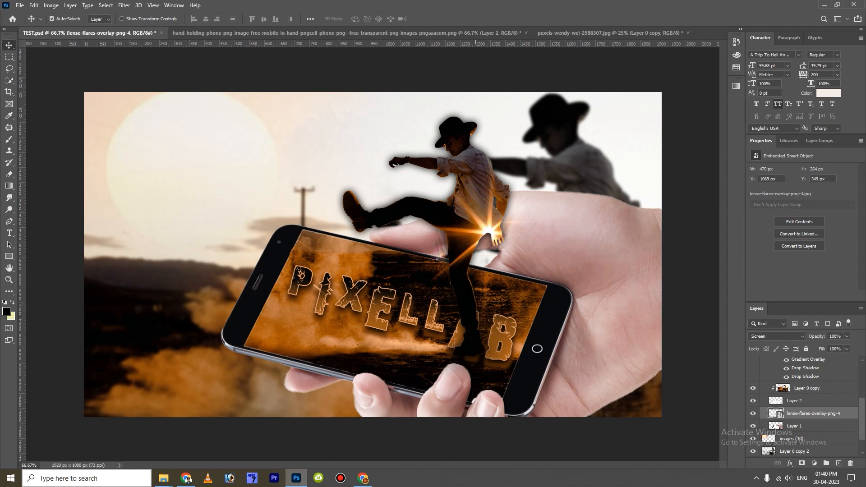
{"action": "key", "text": "ctrl+t"}
{"action": "left_click_drag", "start_coordinate": [519, 201], "coordinate": [624, 169]}
{"action": "left_click_drag", "start_coordinate": [573, 185], "coordinate": [524, 217]}
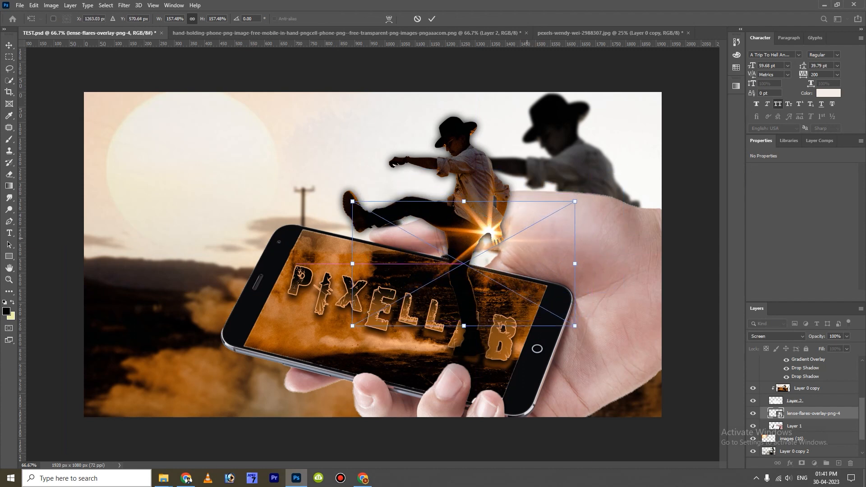
{"action": "key", "text": "Return"}
- Move the lens-flare overlay up the layer stack to sit above Layer 3
{"action": "key", "text": "ctrl+bracketright"}
{"action": "key", "text": "ctrl+bracketright"}
{"action": "key", "text": "ctrl+bracketright"}
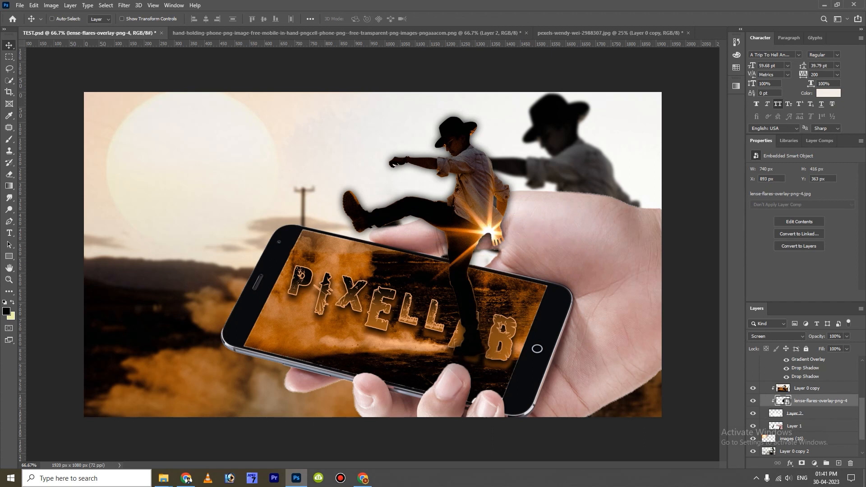
{"action": "key", "text": "ctrl+bracketright"}
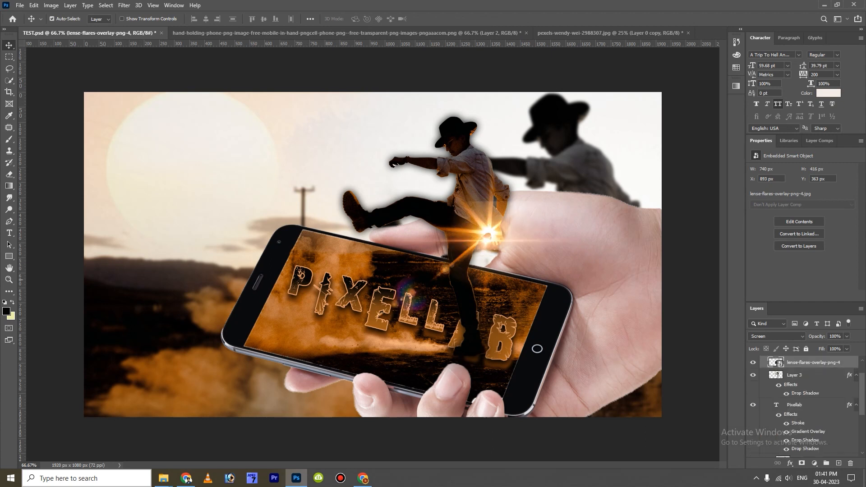
- Rasterize the lens-flare overlay and erase its bright glow around the hand with a soft 1100 px eraser at 78% opacity
{"action": "key", "text": "e"}
{"action": "right_click", "coordinate": [811, 362]}
{"action": "left_click", "coordinate": [744, 245]}
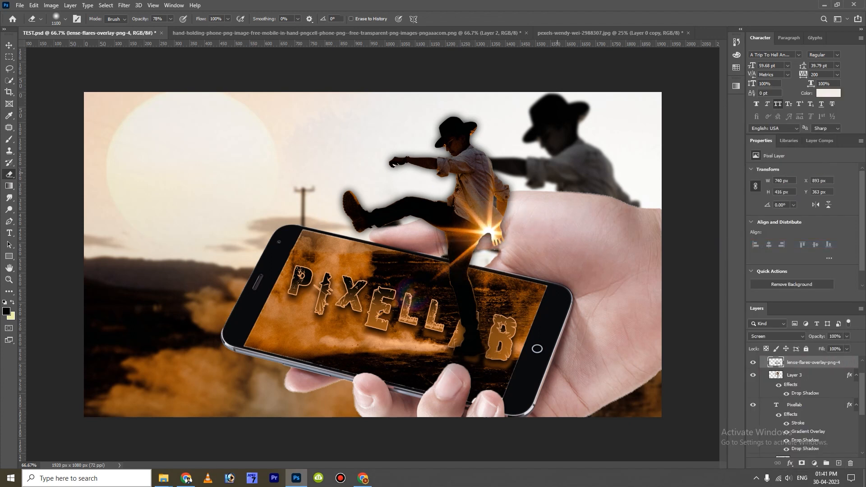
{"action": "key", "text": "v"}
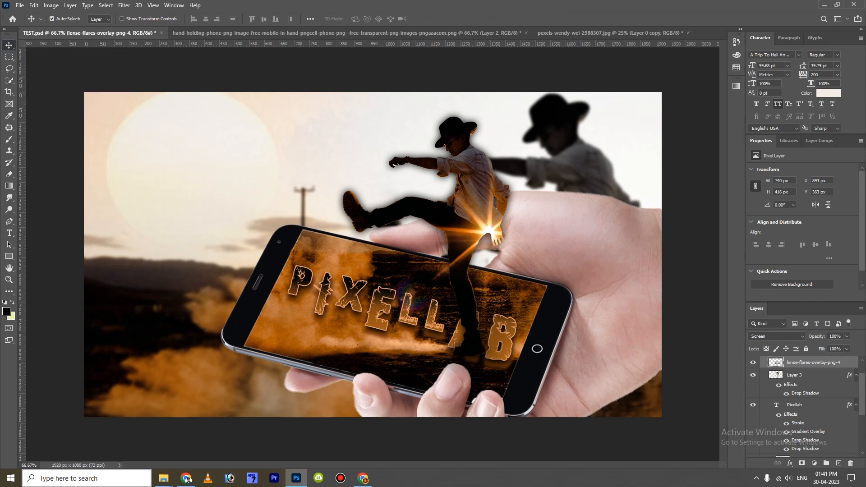
- Save the TEST Photoshop file and save a PNG copy named TEST in the PROJECT 98 folder
{"action": "key", "text": "alt+f"}
{"action": "key", "text": "s"}
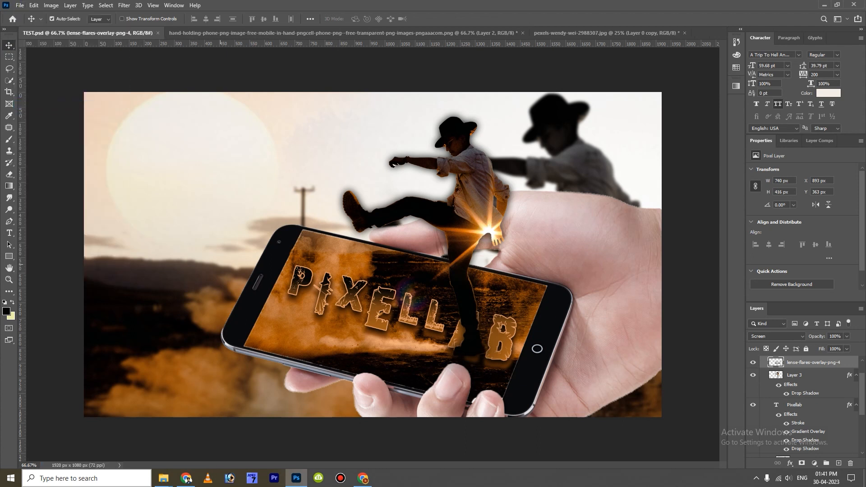
{"action": "key", "text": "alt+f"}
{"action": "key", "text": "a"}
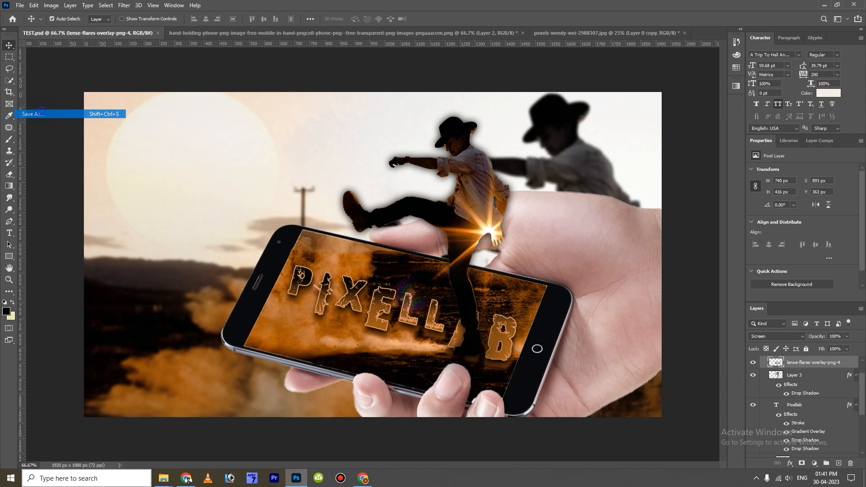
{"action": "key", "text": "Return"}
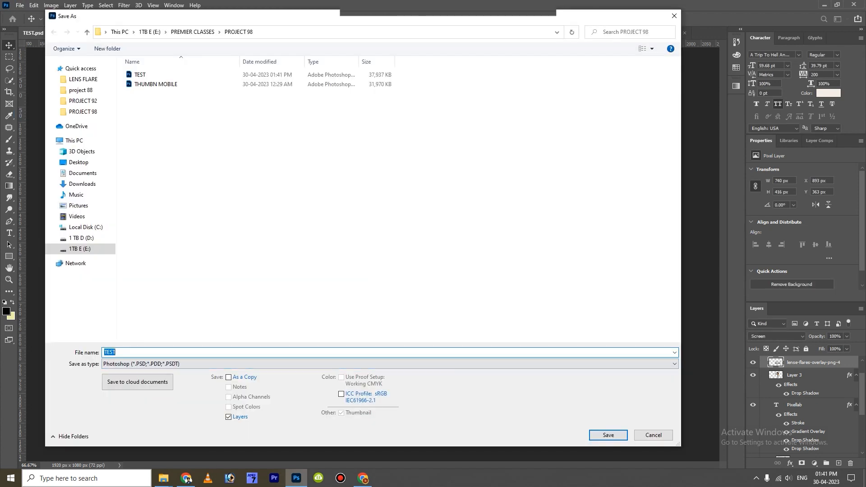
{"action": "left_click", "coordinate": [389, 364]}
{"action": "key", "text": "Return"}
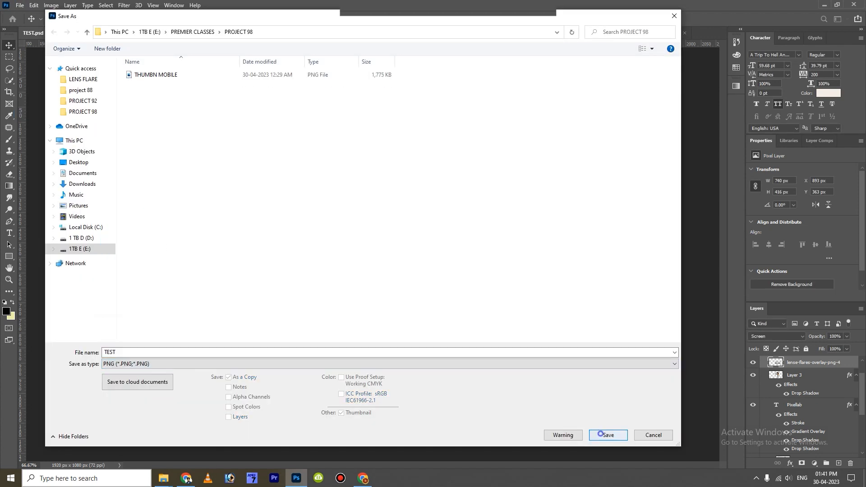
{"action": "key", "text": "Return"}
{"action": "key", "text": "Return"}
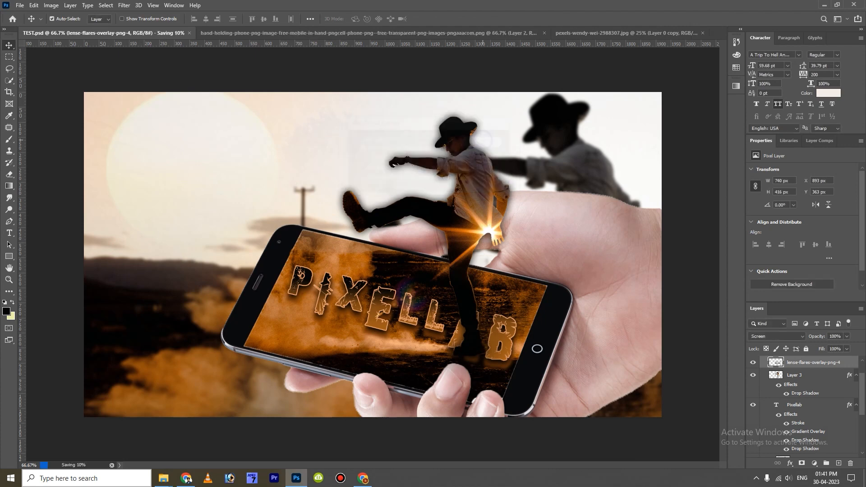